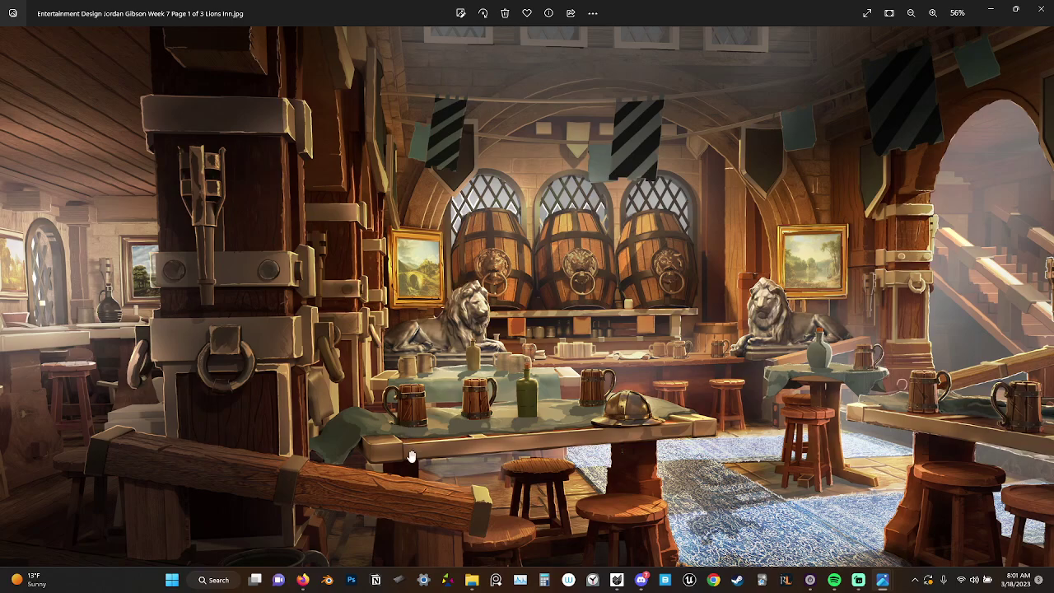
Look through the tavern painting and the grey 3D blockout images of the harbour and the inn
{"action": "scroll", "coordinate": [407, 453], "scroll_direction": "down", "scroll_amount": 3}
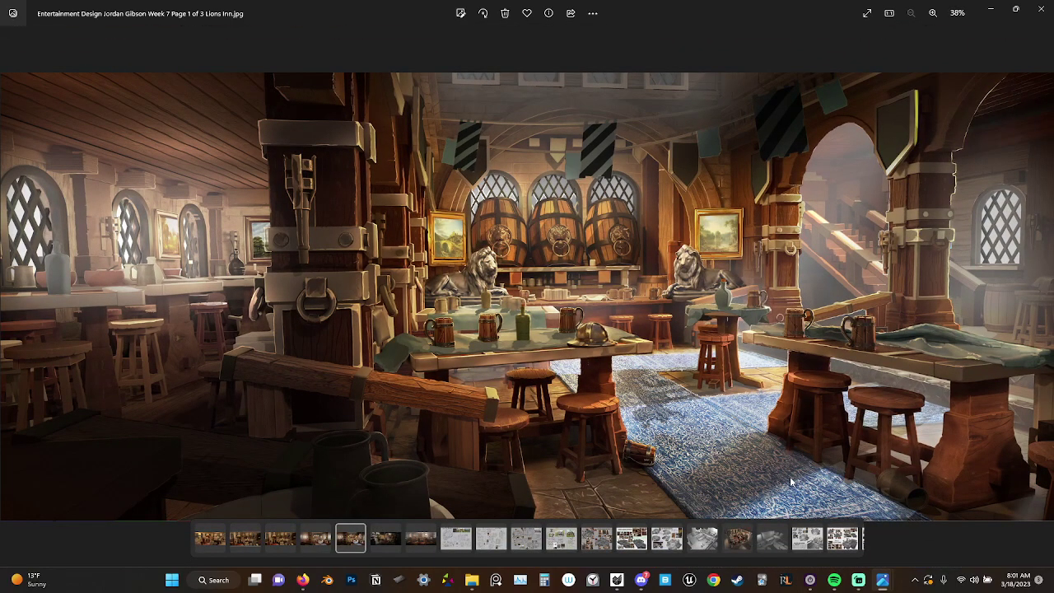
{"action": "left_click", "coordinate": [770, 542]}
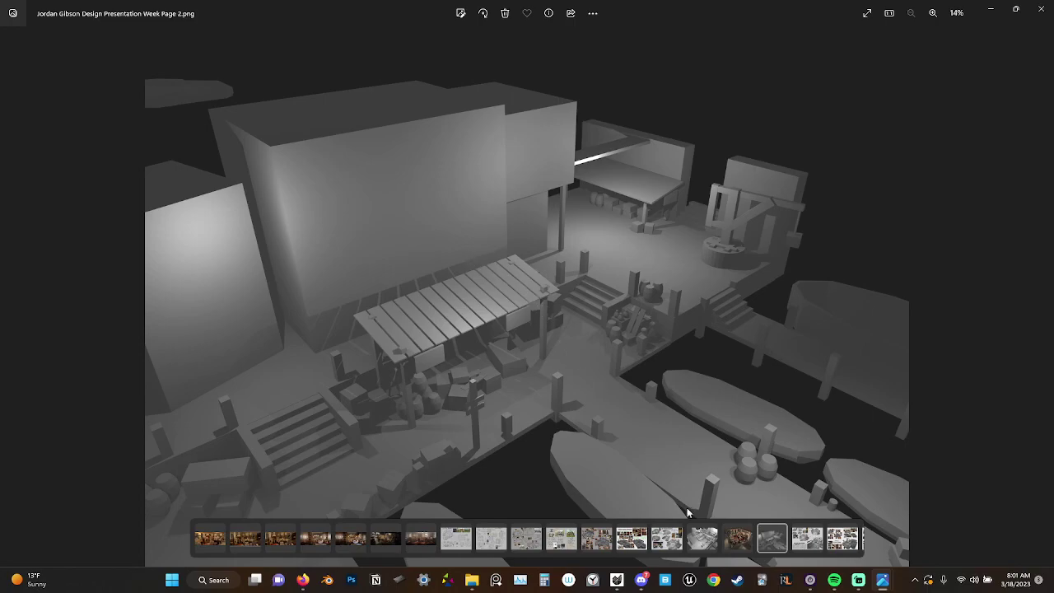
{"action": "left_click", "coordinate": [702, 539]}
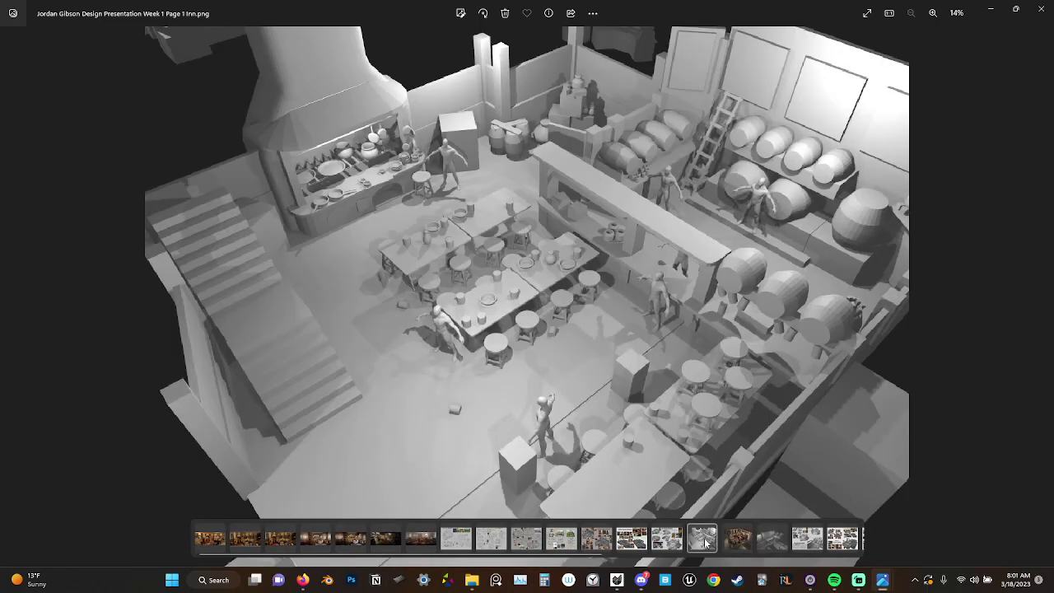
{"action": "left_click", "coordinate": [772, 545]}
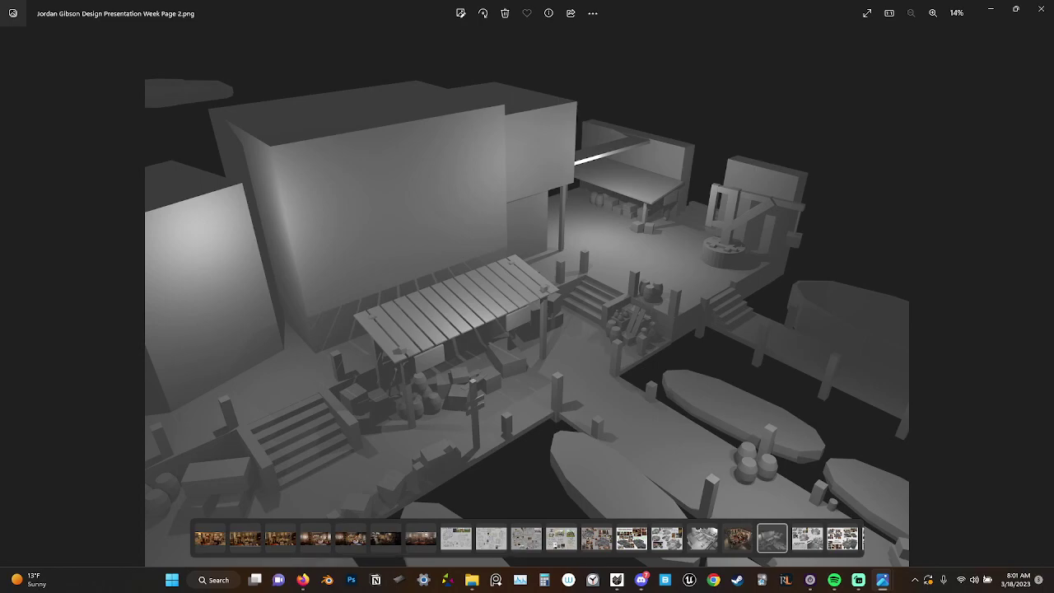
Switch to Blender, open the recent Belgariad Port file and view the port through the scene camera
{"action": "right_click", "coordinate": [326, 579]}
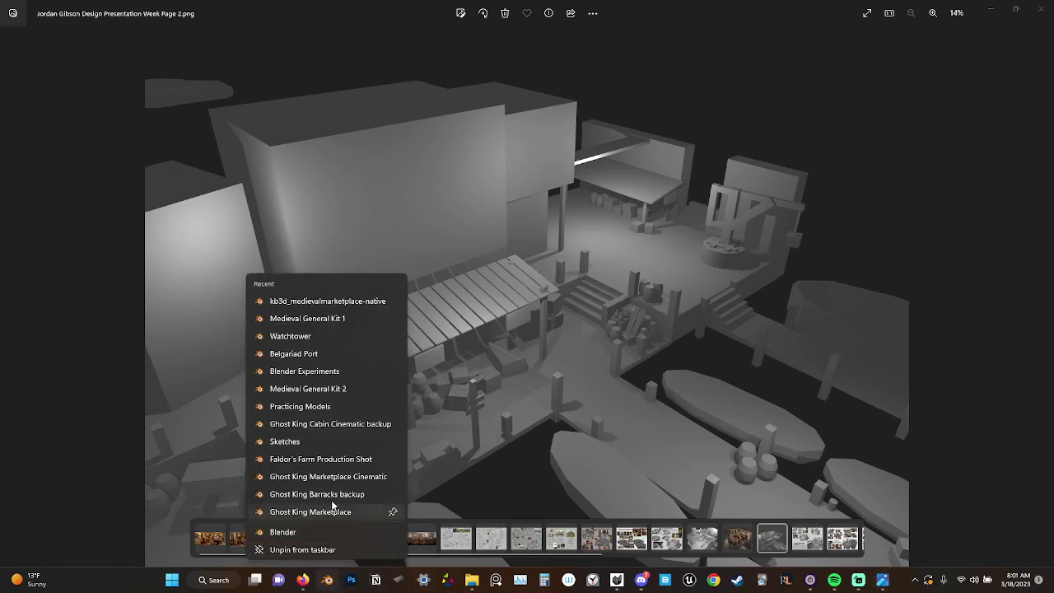
{"action": "left_click", "coordinate": [340, 354]}
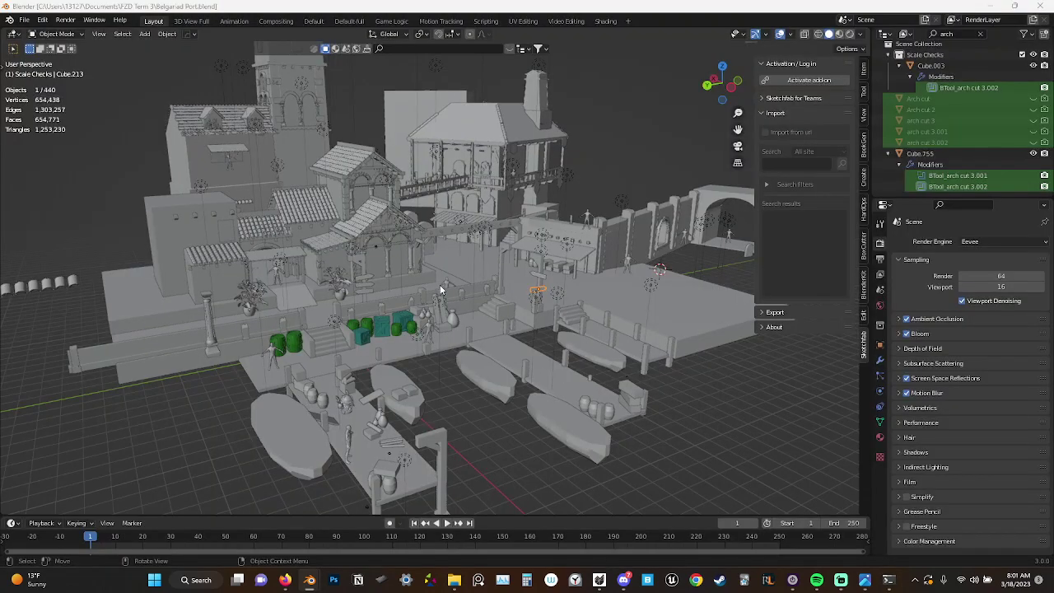
{"action": "scroll", "coordinate": [438, 288], "scroll_direction": "up", "scroll_amount": 5}
{"action": "key", "text": "KP_0"}
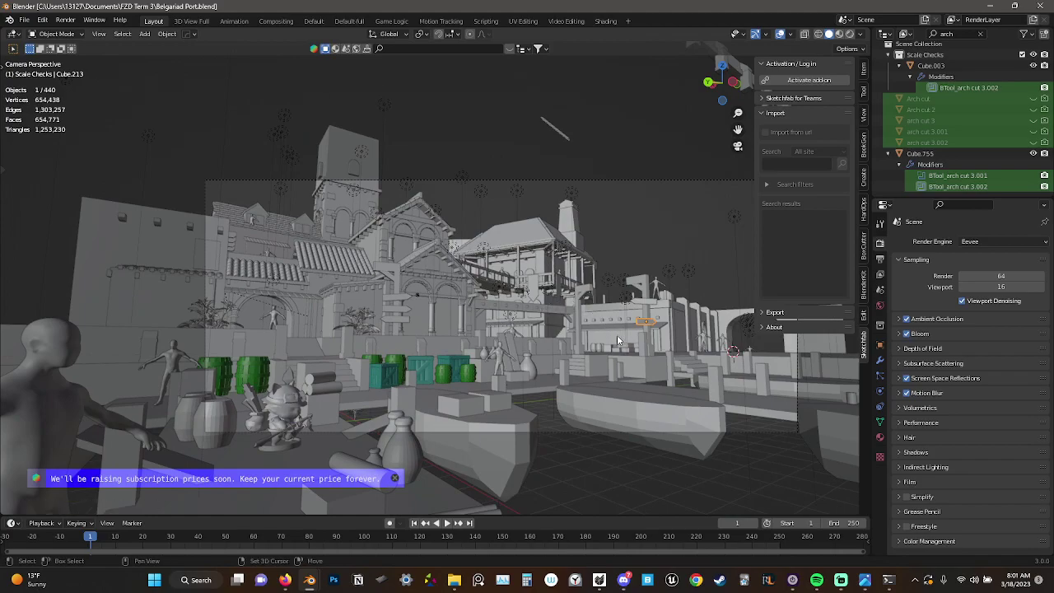
{"action": "middle_click_drag", "start_coordinate": [617, 335], "coordinate": [488, 320]}
{"action": "scroll", "coordinate": [474, 298], "scroll_direction": "up", "scroll_amount": 5}
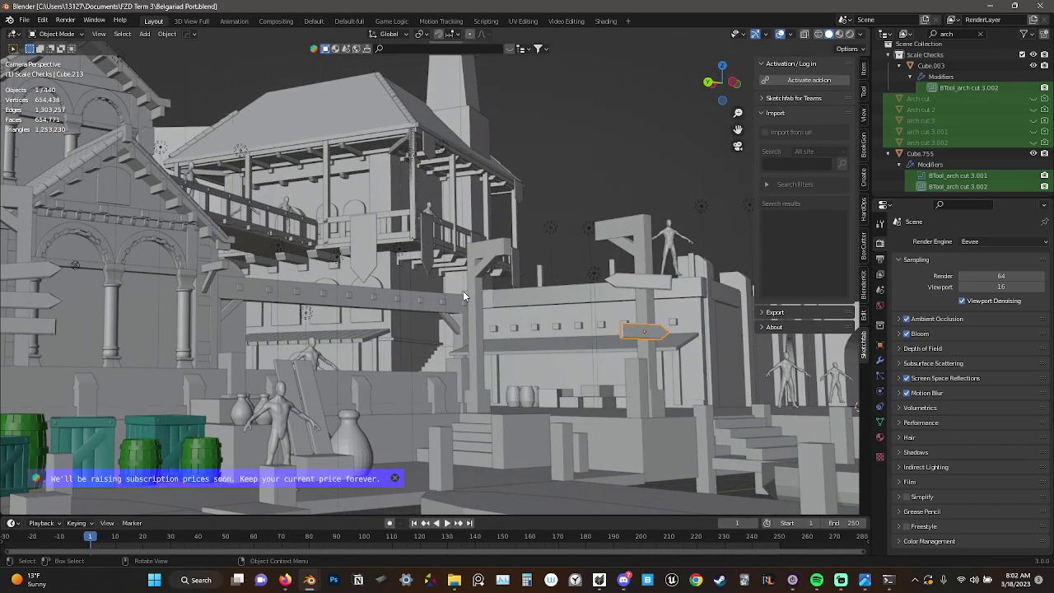
{"action": "scroll", "coordinate": [463, 291], "scroll_direction": "down", "scroll_amount": 3}
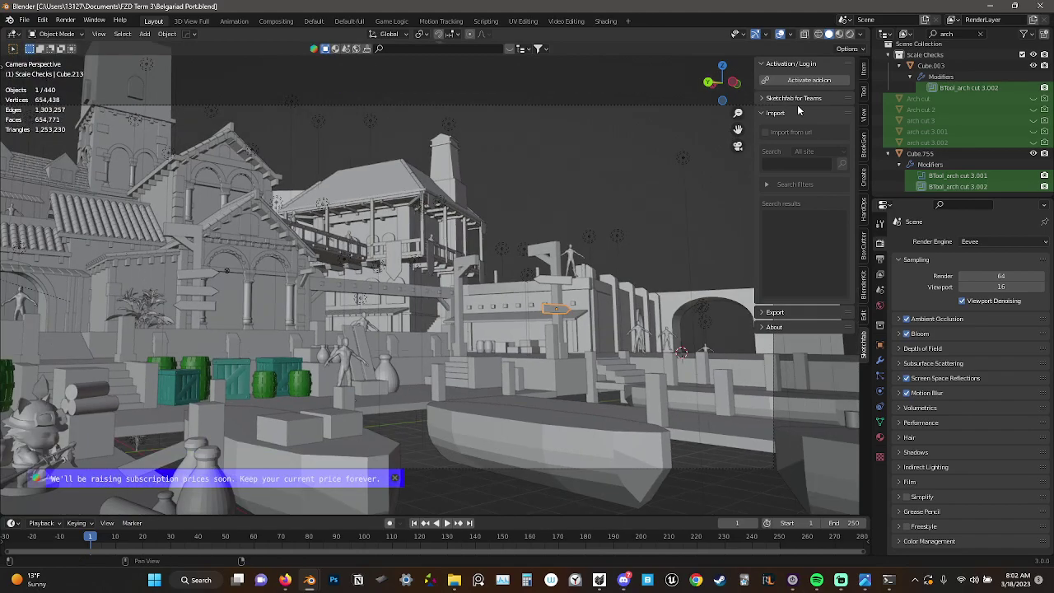
Set the viewport to rendered shading and look over the lit port buildings and docks in the camera view
{"action": "left_click", "coordinate": [850, 34]}
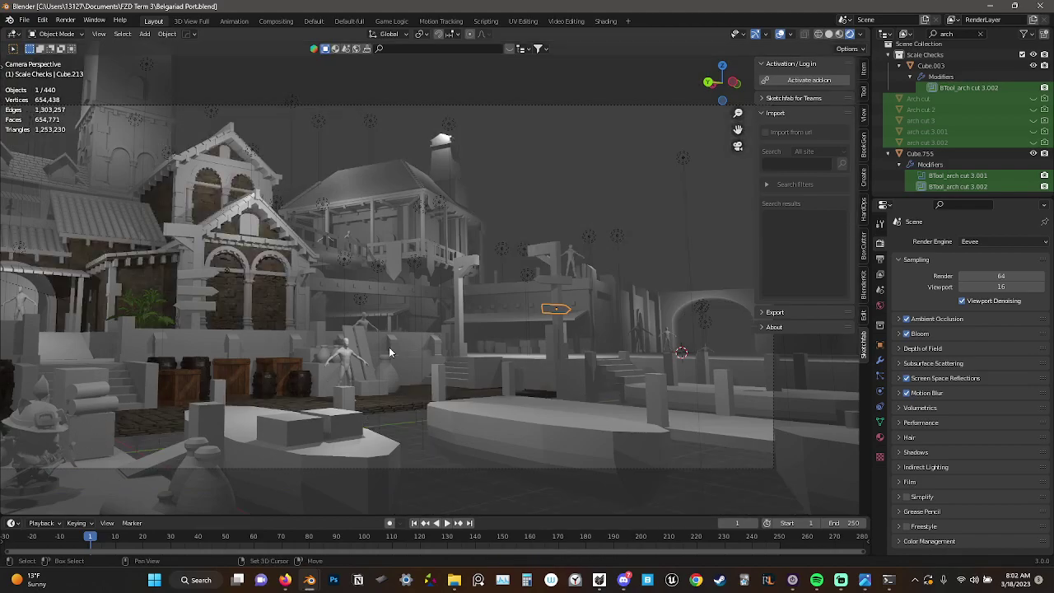
{"action": "middle_click_drag", "start_coordinate": [392, 349], "coordinate": [637, 329], "text": "shift"}
{"action": "scroll", "coordinate": [389, 321], "scroll_direction": "up", "scroll_amount": 2}
{"action": "scroll", "coordinate": [387, 321], "scroll_direction": "down", "scroll_amount": 2}
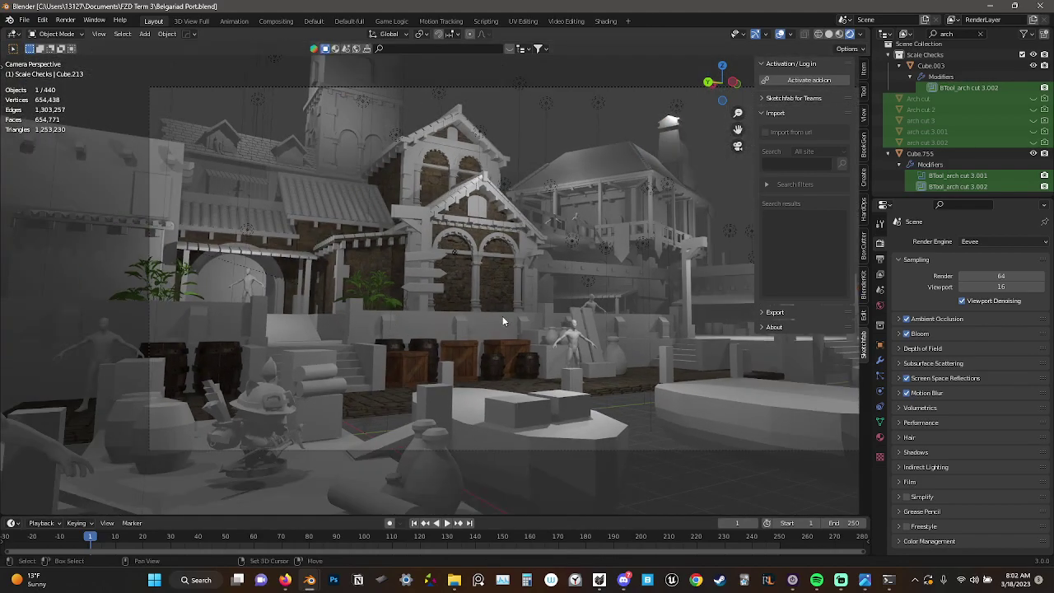
{"action": "middle_click_drag", "start_coordinate": [503, 317], "coordinate": [404, 304], "text": "shift"}
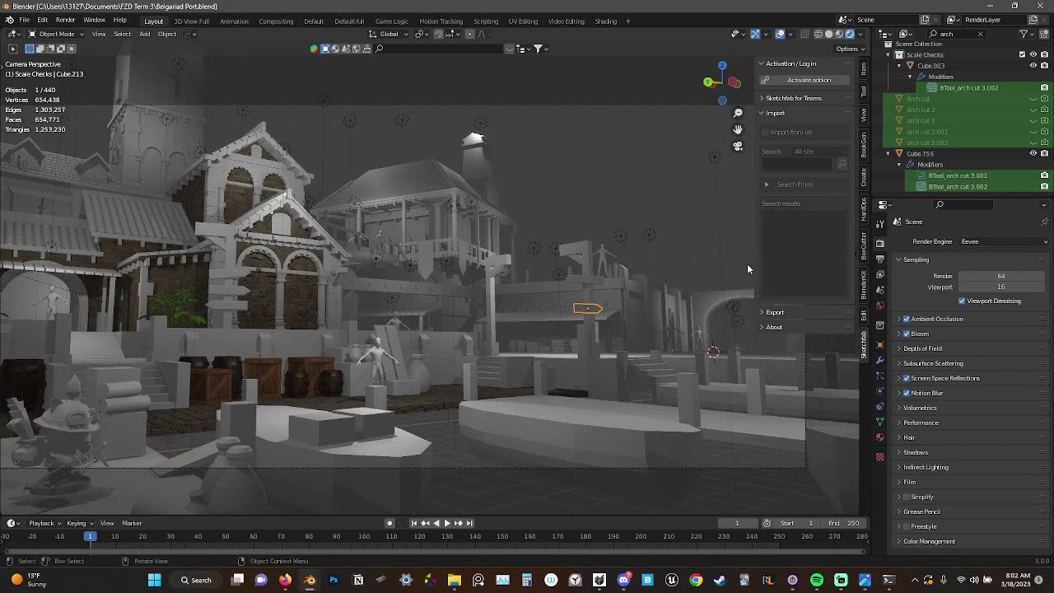
Bring up the Bool Tool options and examine the tiled-roof houses, balcony building and signposts through the scene camera
{"action": "left_click", "coordinate": [863, 315]}
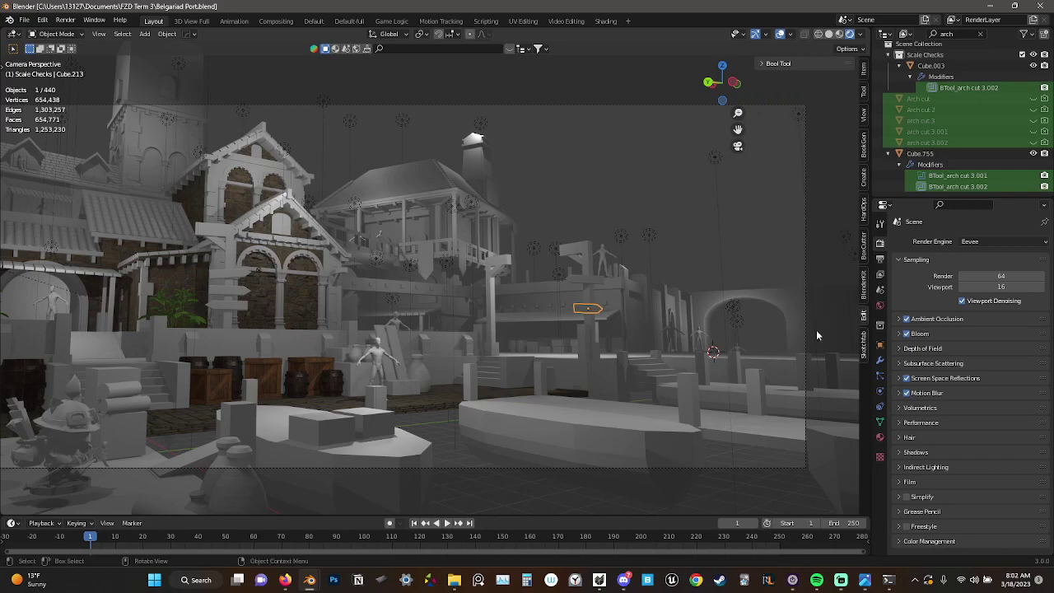
{"action": "scroll", "coordinate": [708, 317], "scroll_direction": "down", "scroll_amount": 1}
{"action": "scroll", "coordinate": [715, 317], "scroll_direction": "up", "scroll_amount": 1}
{"action": "middle_click_drag", "start_coordinate": [310, 317], "coordinate": [578, 322], "text": "shift"}
{"action": "scroll", "coordinate": [366, 152], "scroll_direction": "up", "scroll_amount": 4}
{"action": "middle_click_drag", "start_coordinate": [415, 238], "coordinate": [643, 453], "text": "shift"}
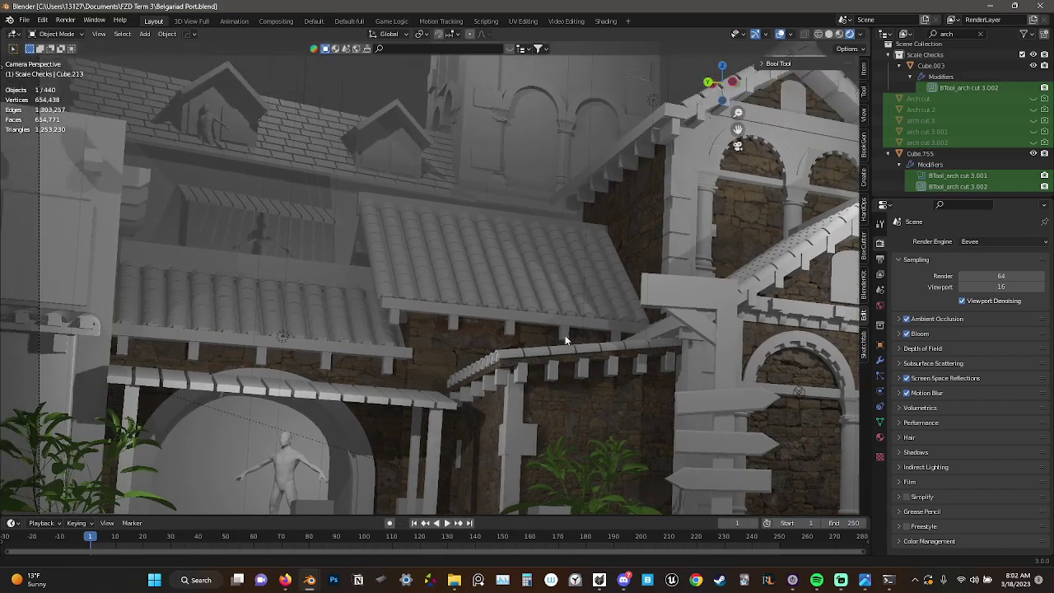
{"action": "scroll", "coordinate": [420, 243], "scroll_direction": "down", "scroll_amount": 6}
{"action": "middle_click_drag", "start_coordinate": [659, 321], "coordinate": [401, 305], "text": "shift"}
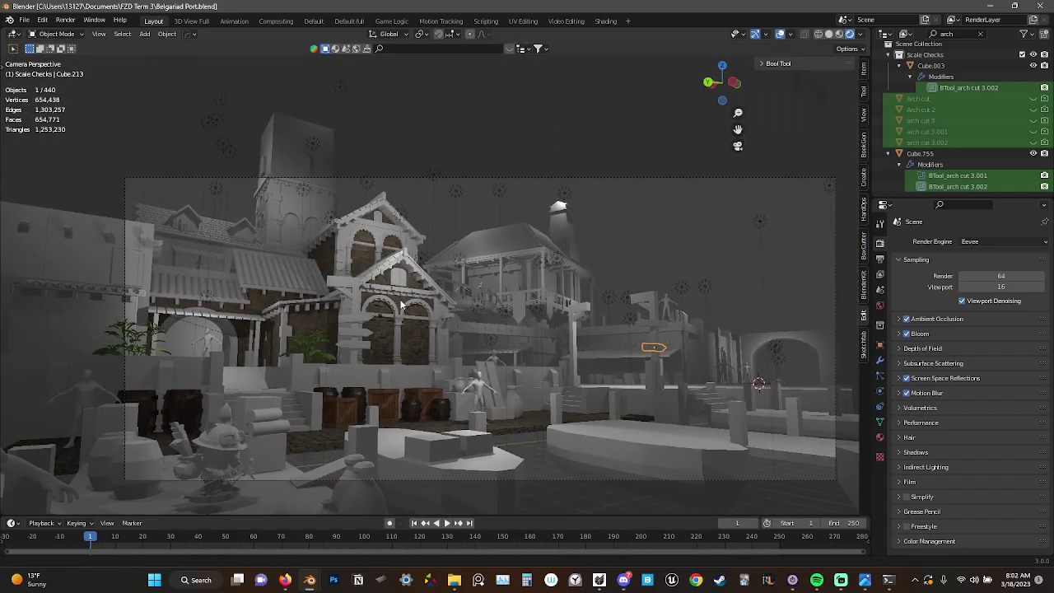
{"action": "scroll", "coordinate": [615, 253], "scroll_direction": "up", "scroll_amount": 5}
{"action": "middle_click_drag", "start_coordinate": [616, 253], "coordinate": [226, 255], "text": "shift"}
{"action": "scroll", "coordinate": [481, 270], "scroll_direction": "down", "scroll_amount": 4}
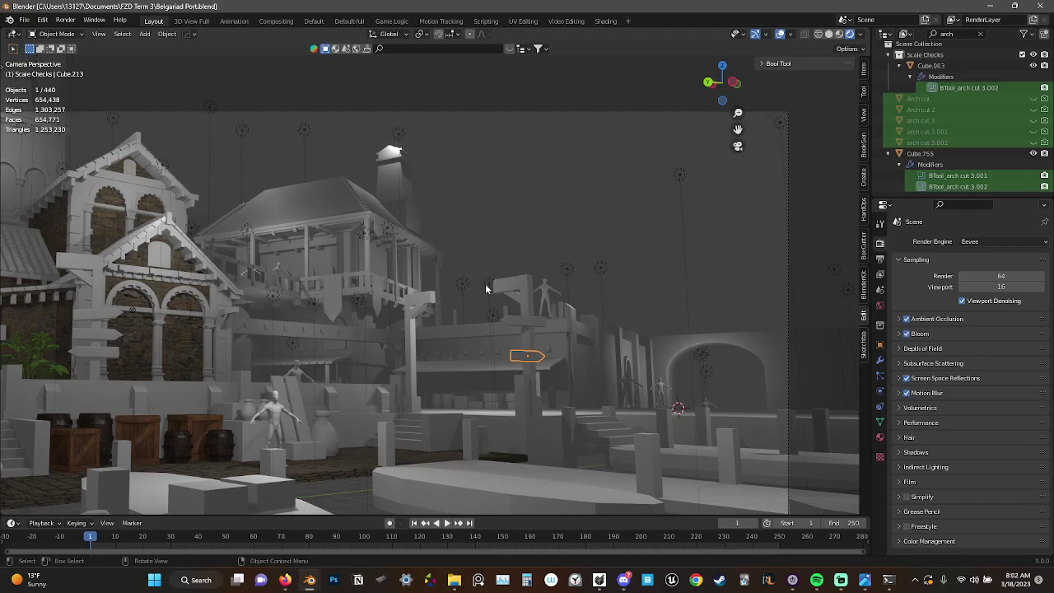
{"action": "scroll", "coordinate": [489, 287], "scroll_direction": "down", "scroll_amount": 1}
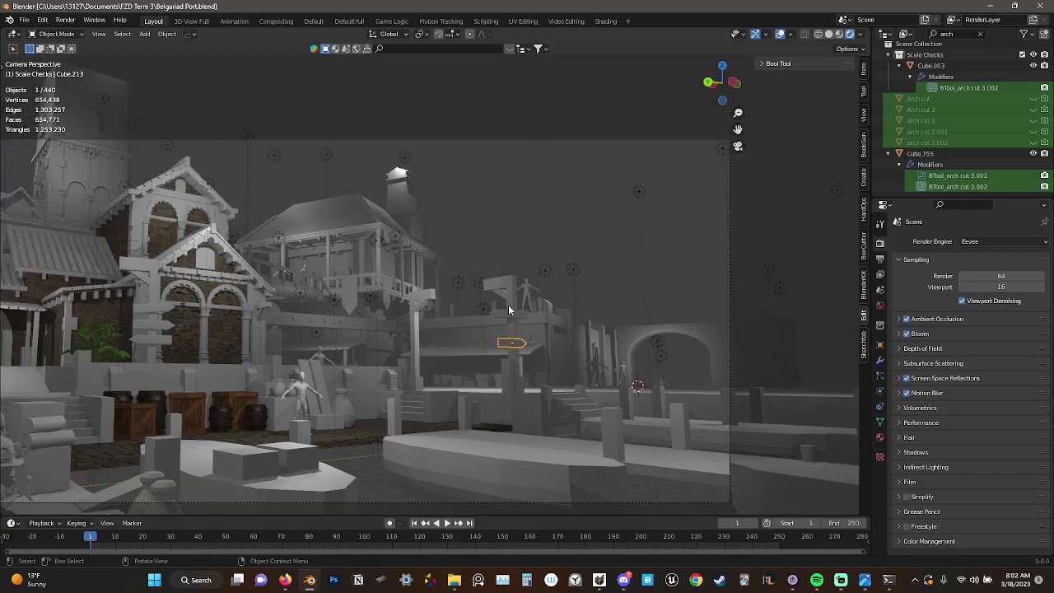
Examine the alley and unfinished ground behind the front houses, comparing them with the camera shot
{"action": "middle_click_drag", "start_coordinate": [508, 307], "coordinate": [459, 325]}
{"action": "scroll", "coordinate": [485, 340], "scroll_direction": "up", "scroll_amount": 1}
{"action": "middle_click_drag", "start_coordinate": [251, 306], "coordinate": [718, 199], "text": "shift"}
{"action": "scroll", "coordinate": [416, 318], "scroll_direction": "up", "scroll_amount": 4}
{"action": "scroll", "coordinate": [689, 277], "scroll_direction": "up", "scroll_amount": 2}
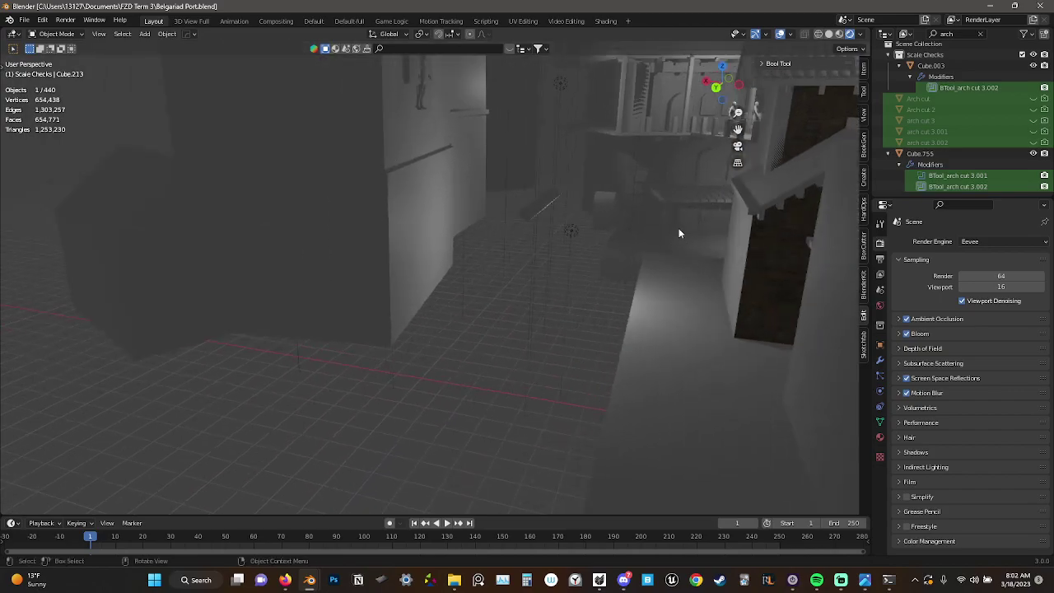
{"action": "key", "text": "KP_0"}
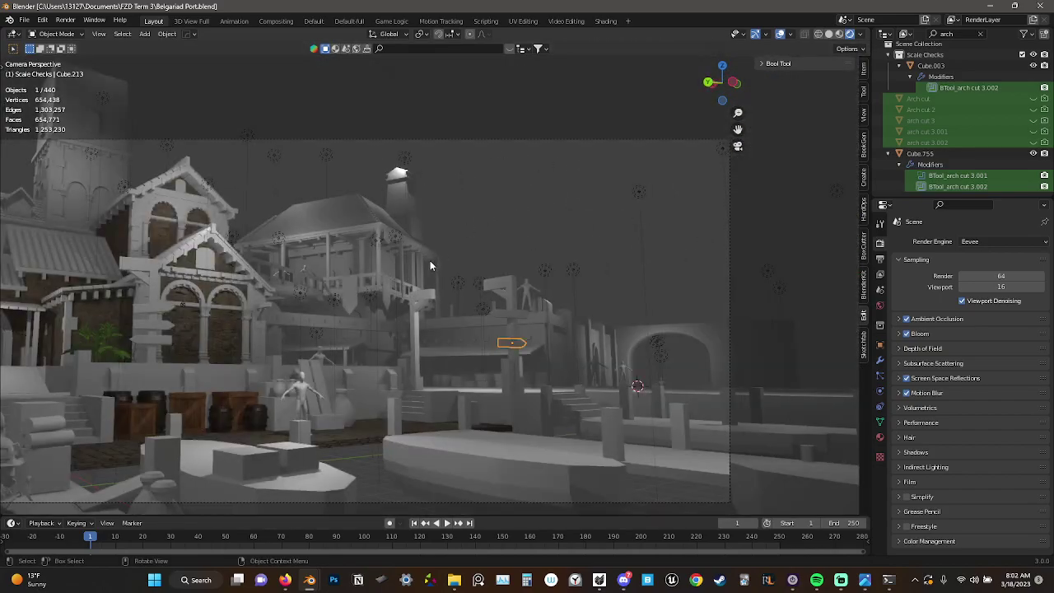
{"action": "key", "text": "KP_0"}
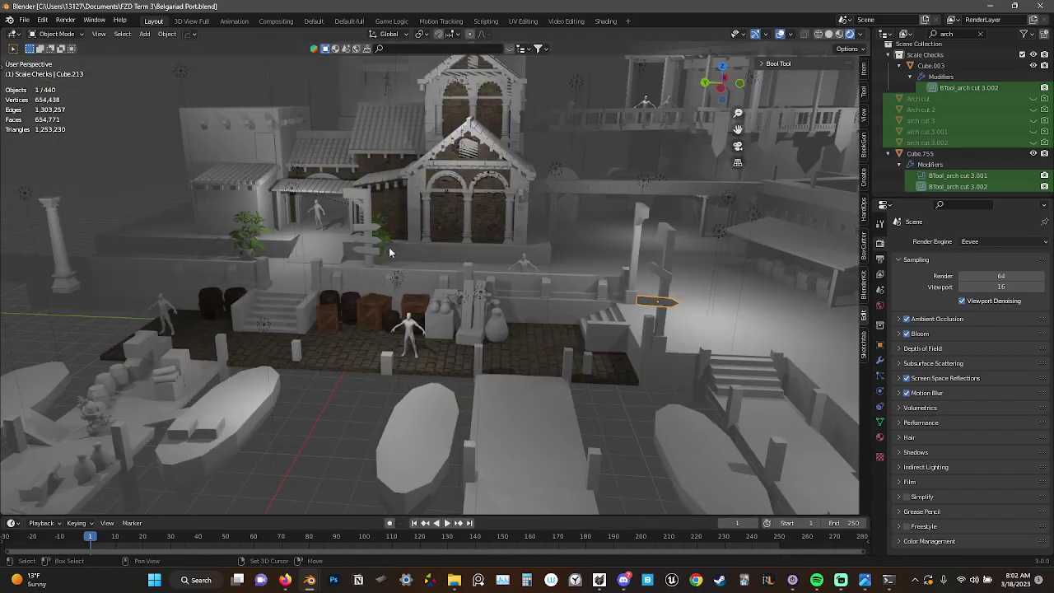
{"action": "middle_click_drag", "start_coordinate": [391, 252], "coordinate": [622, 310], "text": "shift"}
{"action": "middle_click_drag", "start_coordinate": [534, 395], "coordinate": [576, 155], "text": "shift"}
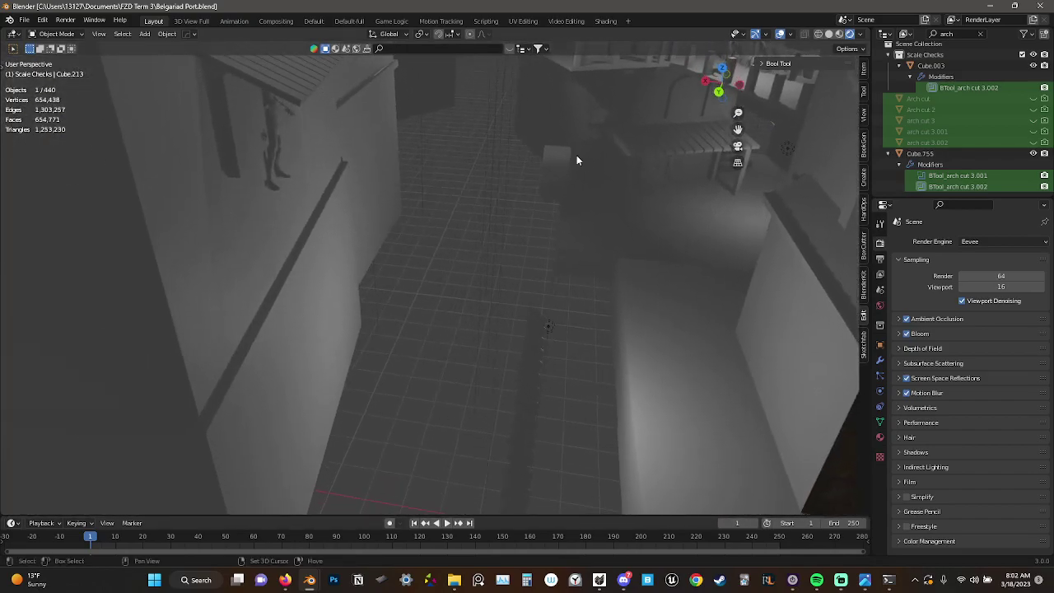
{"action": "middle_click_drag", "start_coordinate": [590, 373], "coordinate": [694, 270]}
{"action": "key", "text": "KP_0"}
Examine the distant wall and arched gateway in free view and compare them with how the camera frames them
{"action": "middle_click_drag", "start_coordinate": [587, 280], "coordinate": [580, 360]}
{"action": "scroll", "coordinate": [579, 359], "scroll_direction": "down", "scroll_amount": 6}
{"action": "middle_click_drag", "start_coordinate": [524, 246], "coordinate": [389, 234], "text": "shift"}
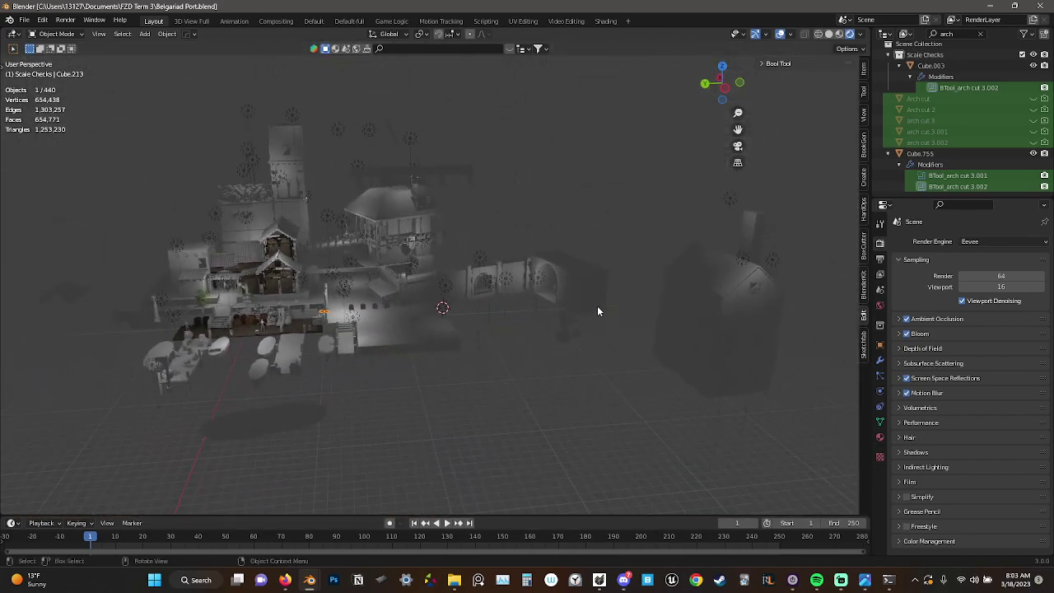
{"action": "scroll", "coordinate": [566, 302], "scroll_direction": "up", "scroll_amount": 8}
{"action": "middle_click_drag", "start_coordinate": [647, 364], "coordinate": [424, 259], "text": "shift"}
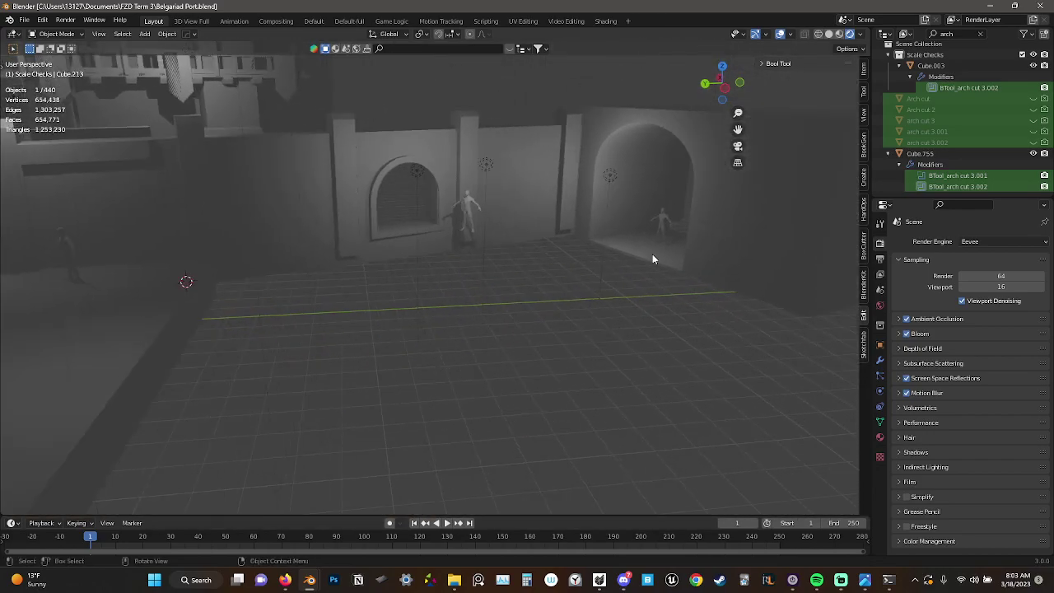
{"action": "key", "text": "KP_0"}
{"action": "middle_click_drag", "start_coordinate": [734, 313], "coordinate": [537, 254], "text": "shift"}
{"action": "scroll", "coordinate": [624, 289], "scroll_direction": "up", "scroll_amount": 8}
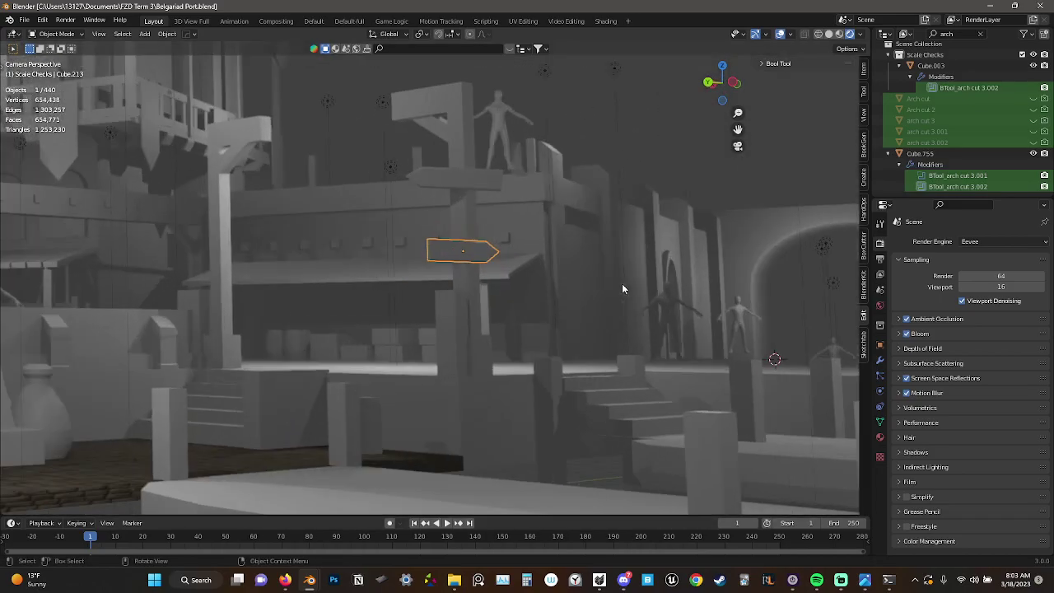
{"action": "middle_click_drag", "start_coordinate": [577, 299], "coordinate": [147, 243], "text": "shift"}
{"action": "scroll", "coordinate": [617, 337], "scroll_direction": "up", "scroll_amount": 3}
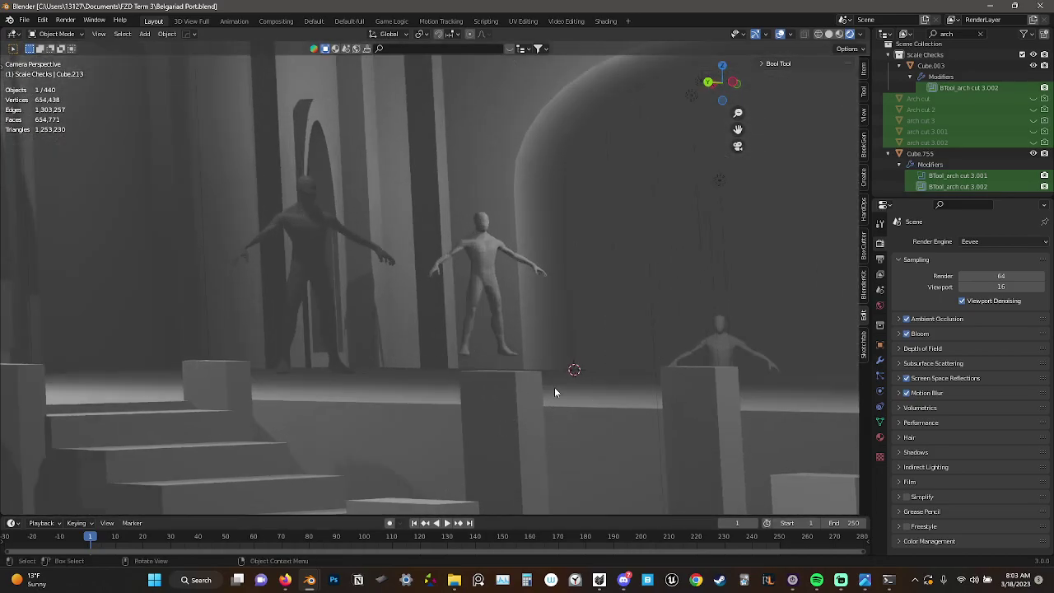
{"action": "middle_click_drag", "start_coordinate": [674, 306], "coordinate": [389, 305]}
{"action": "scroll", "coordinate": [420, 303], "scroll_direction": "up", "scroll_amount": 1}
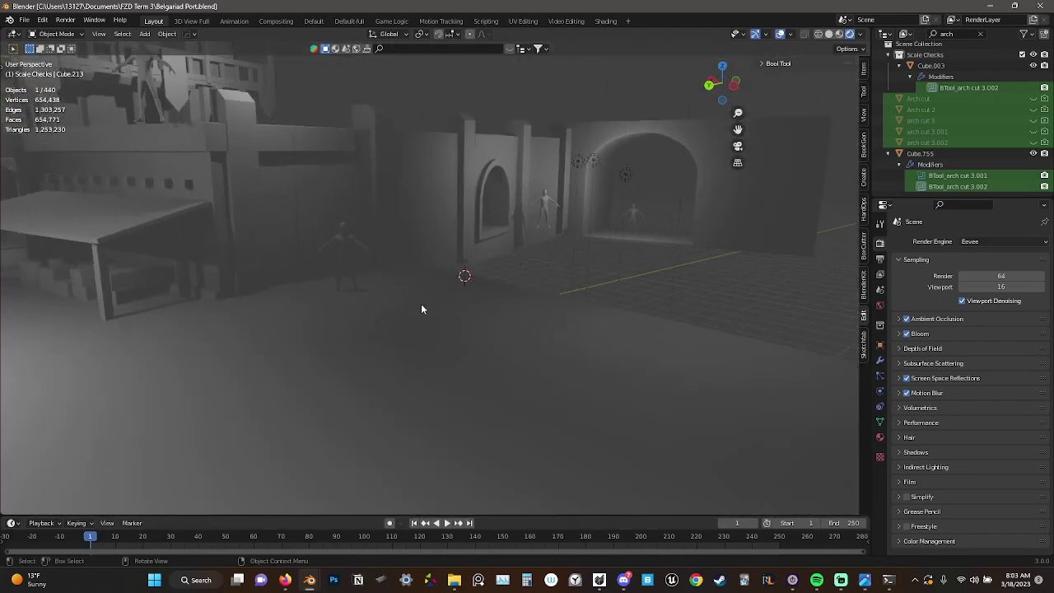
{"action": "key", "text": "KP_0"}
{"action": "scroll", "coordinate": [566, 366], "scroll_direction": "down", "scroll_amount": 4}
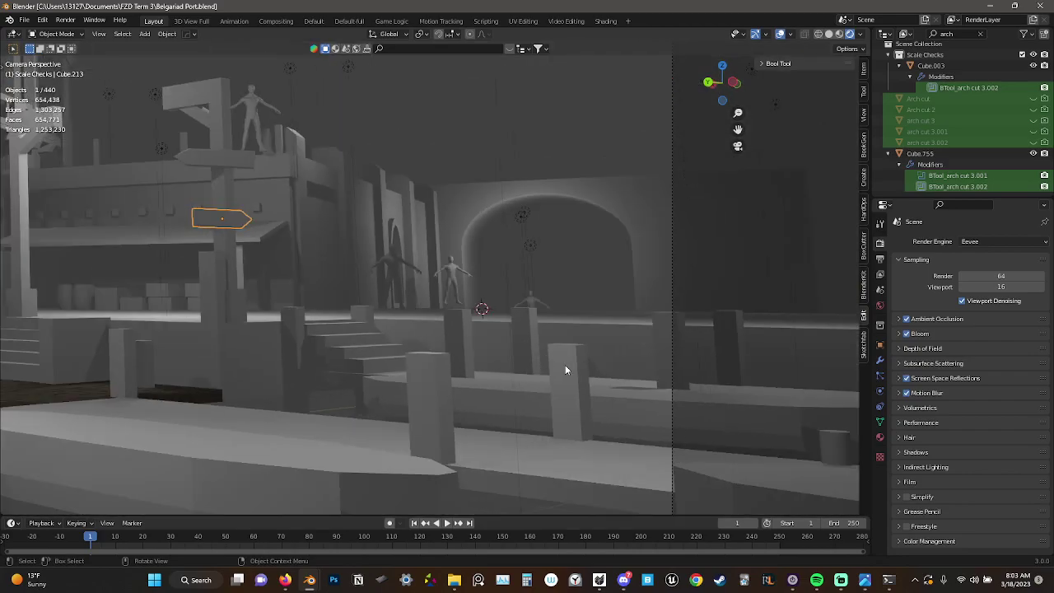
Select the row of mooring posts beside the pier stairs and inspect the surrounding plaza from outside the camera
{"action": "left_click", "coordinate": [474, 336]}
{"action": "middle_click_drag", "start_coordinate": [489, 316], "coordinate": [583, 248]}
{"action": "key", "text": "KP_0"}
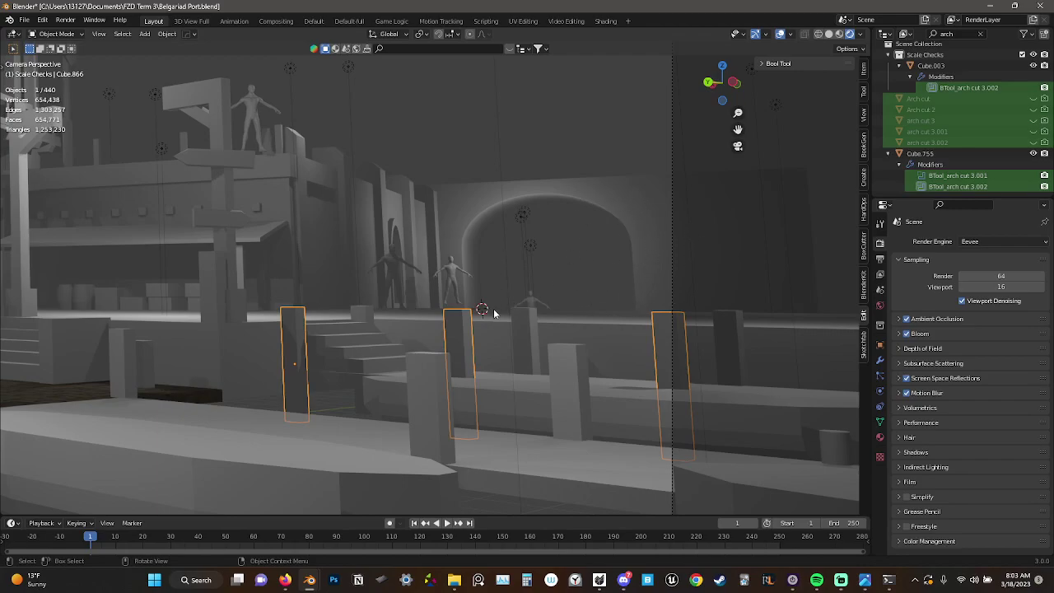
{"action": "key", "text": "KP_0"}
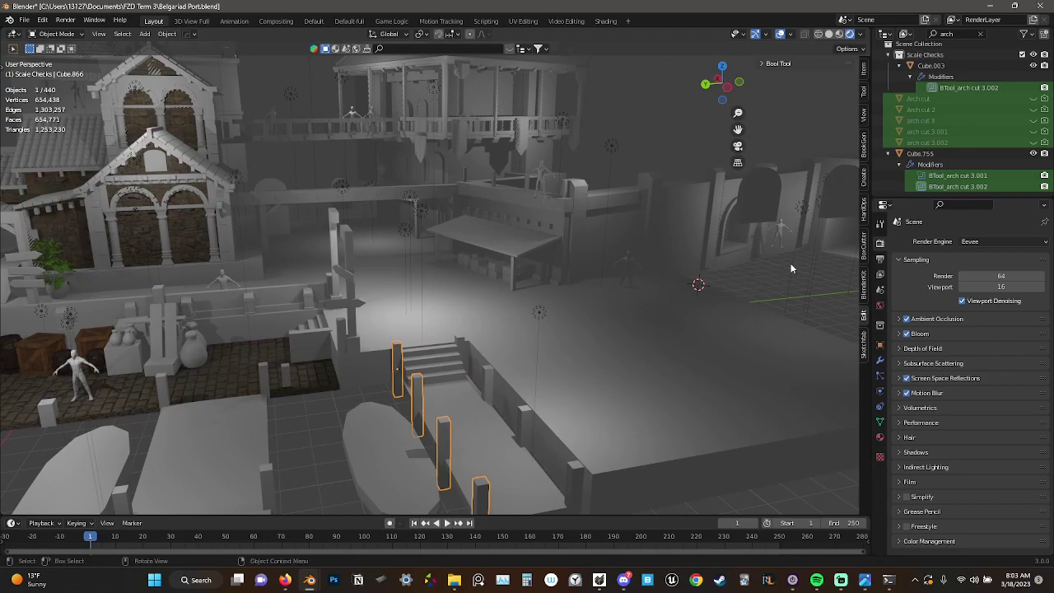
{"action": "middle_click_drag", "start_coordinate": [529, 313], "coordinate": [424, 340]}
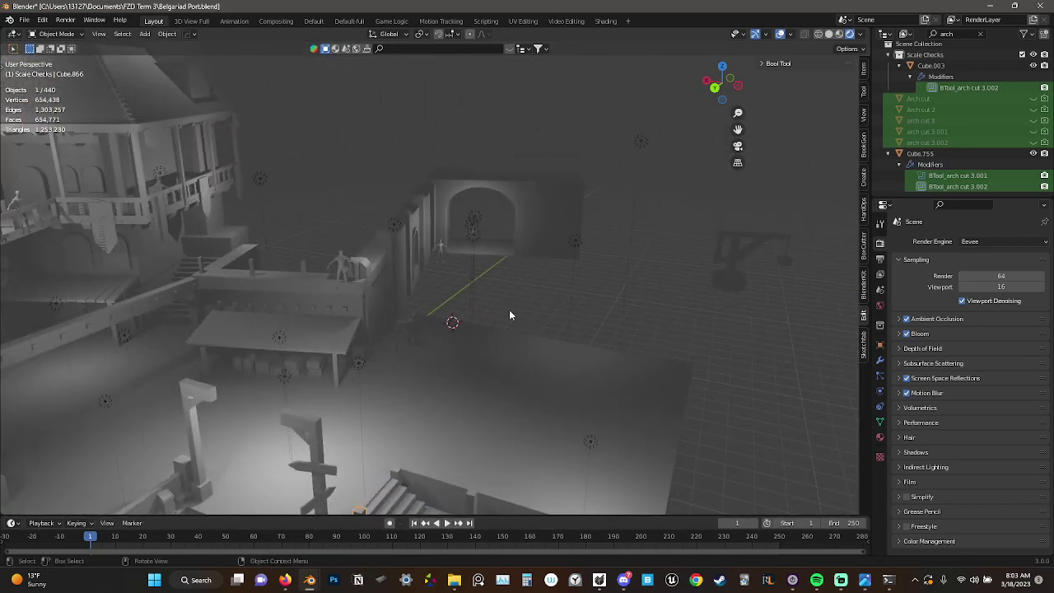
{"action": "key", "text": "KP_0"}
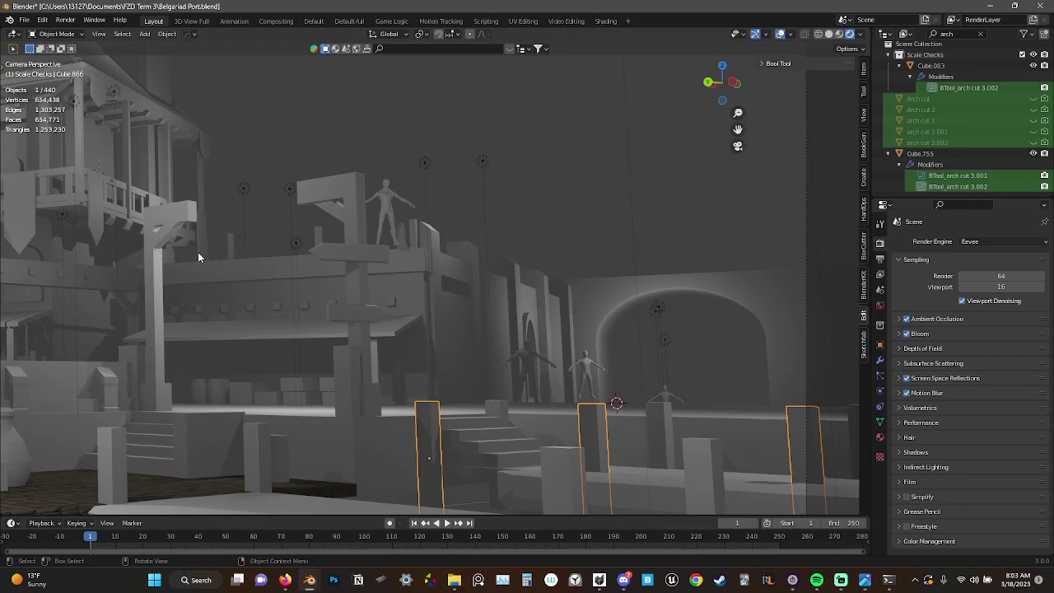
Examine the balcony building and the cobbled dockside with crates, barrels and stairs, both through the camera and from above
{"action": "middle_click_drag", "start_coordinate": [197, 257], "coordinate": [416, 239]}
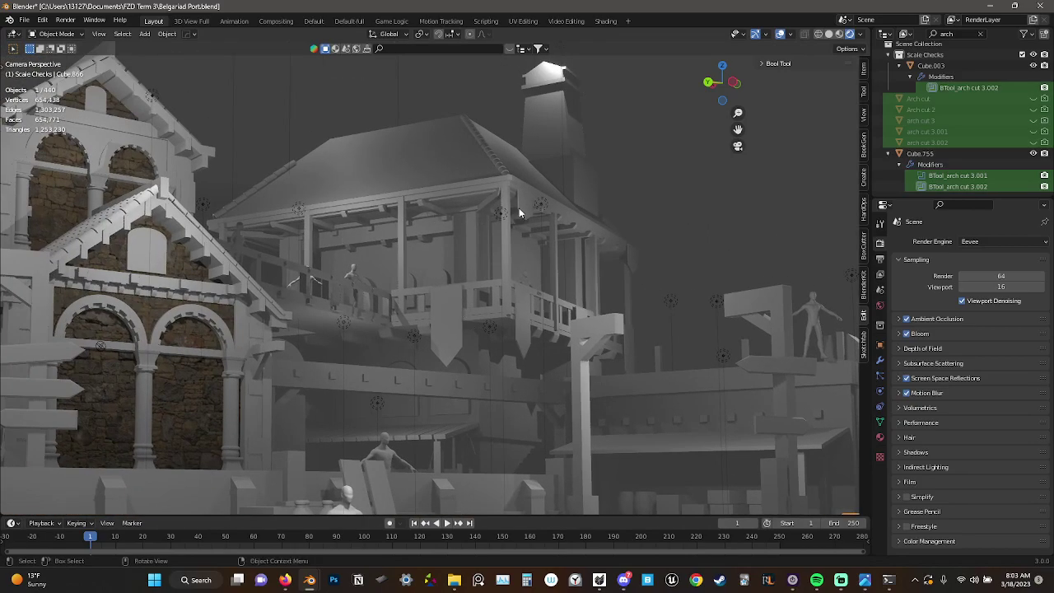
{"action": "key", "text": "KP_0"}
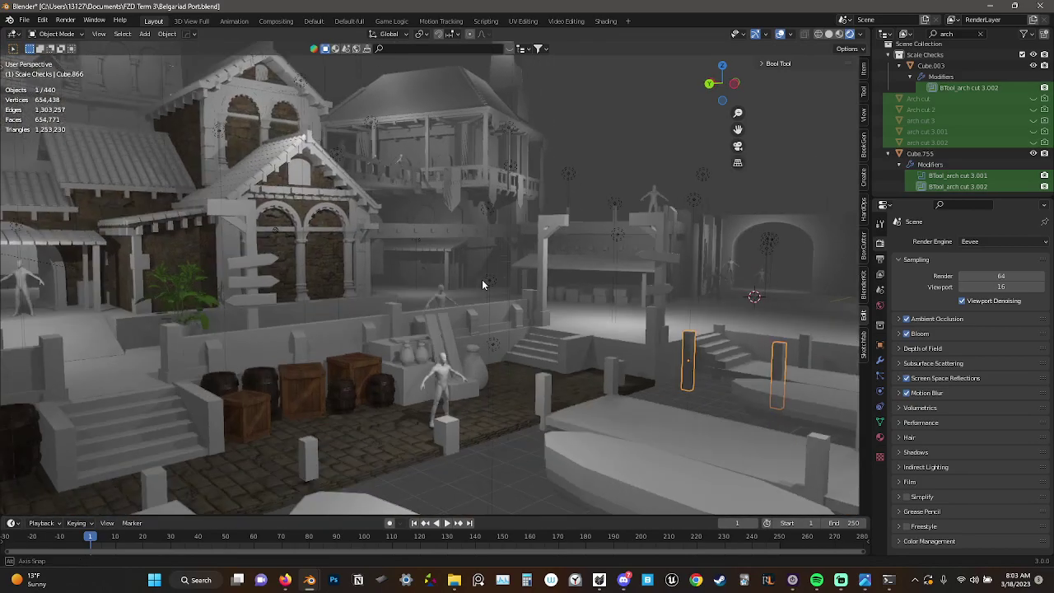
{"action": "middle_click_drag", "start_coordinate": [482, 284], "coordinate": [546, 371], "text": "shift"}
{"action": "scroll", "coordinate": [546, 372], "scroll_direction": "up", "scroll_amount": 3}
{"action": "scroll", "coordinate": [582, 418], "scroll_direction": "up", "scroll_amount": 3}
{"action": "middle_click_drag", "start_coordinate": [582, 418], "coordinate": [525, 241], "text": "shift"}
{"action": "key", "text": "KP_0"}
{"action": "scroll", "coordinate": [294, 312], "scroll_direction": "down", "scroll_amount": 3}
{"action": "scroll", "coordinate": [420, 310], "scroll_direction": "up", "scroll_amount": 2}
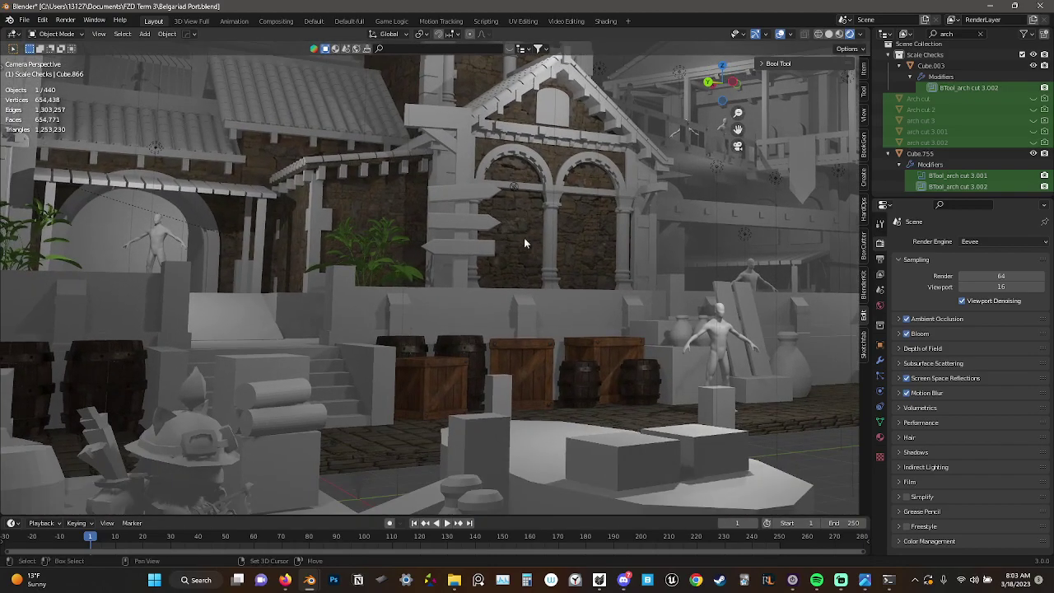
{"action": "scroll", "coordinate": [604, 354], "scroll_direction": "down", "scroll_amount": 6}
{"action": "middle_click_drag", "start_coordinate": [604, 351], "coordinate": [548, 418]}
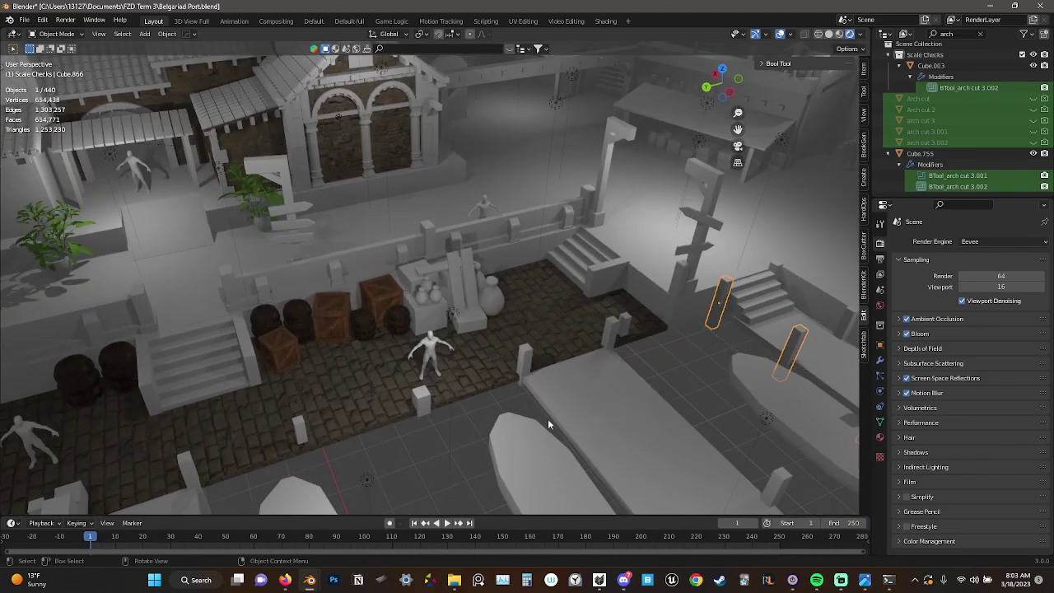
Examine the dockside and surrounding plaza from above, comparing them with the camera shot of the arched house, crates and barrels
{"action": "middle_click_drag", "start_coordinate": [373, 346], "coordinate": [442, 465]}
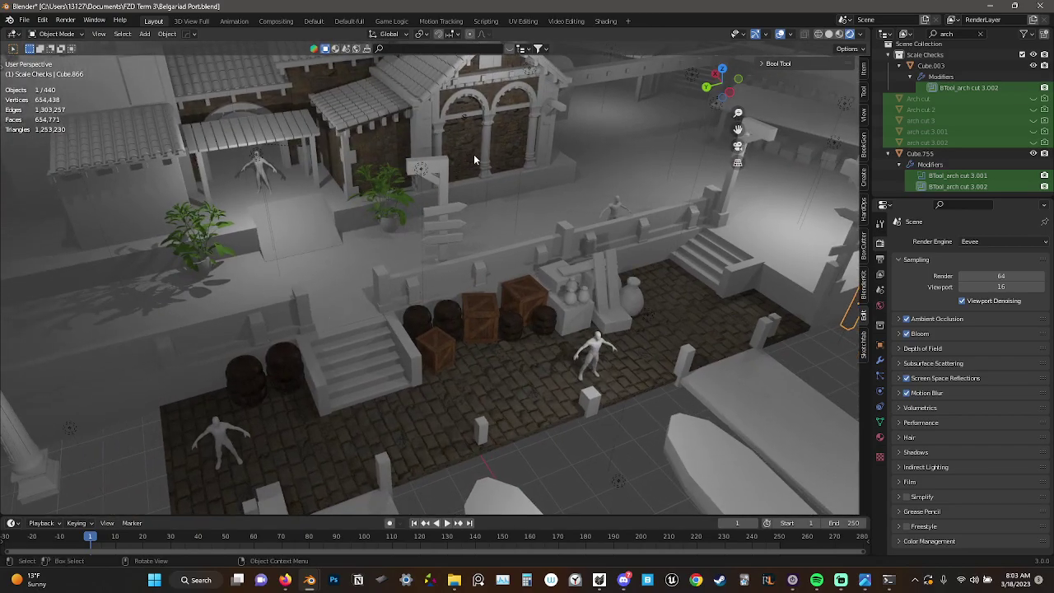
{"action": "middle_click_drag", "start_coordinate": [474, 154], "coordinate": [355, 258]}
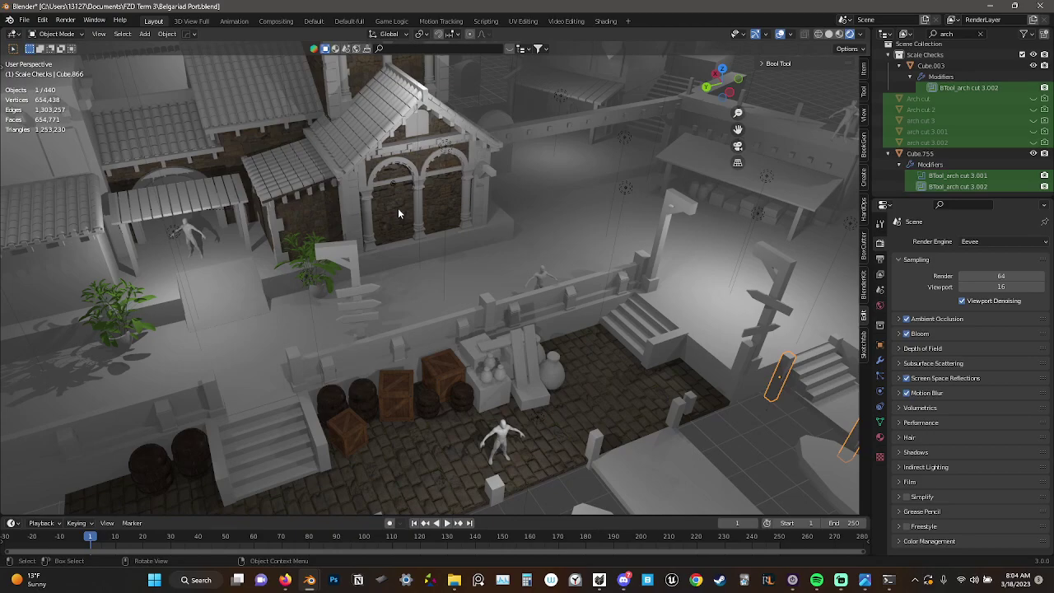
{"action": "scroll", "coordinate": [660, 322], "scroll_direction": "down", "scroll_amount": 7}
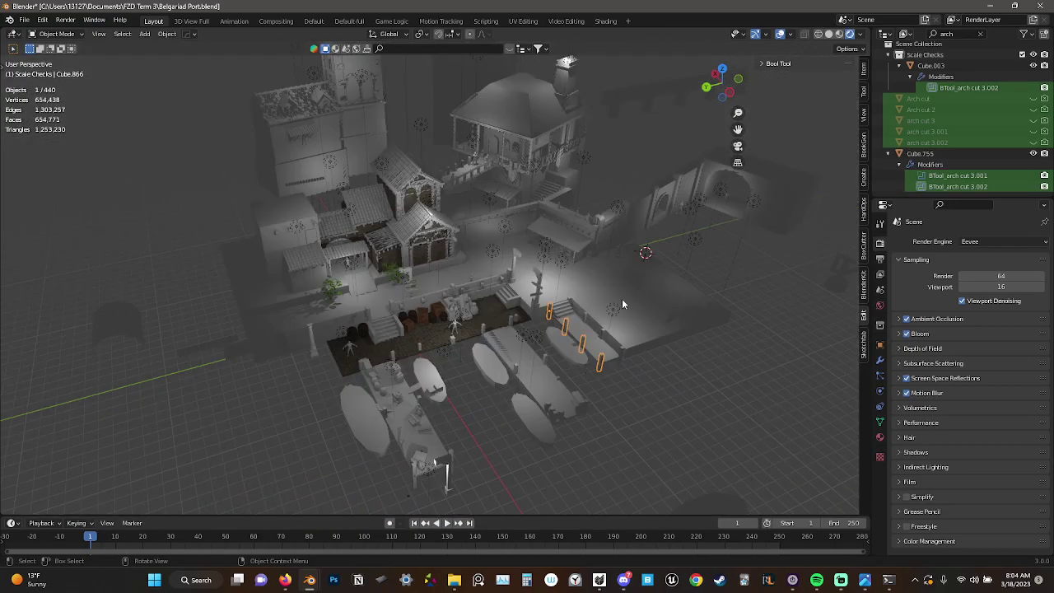
{"action": "key", "text": "KP_0"}
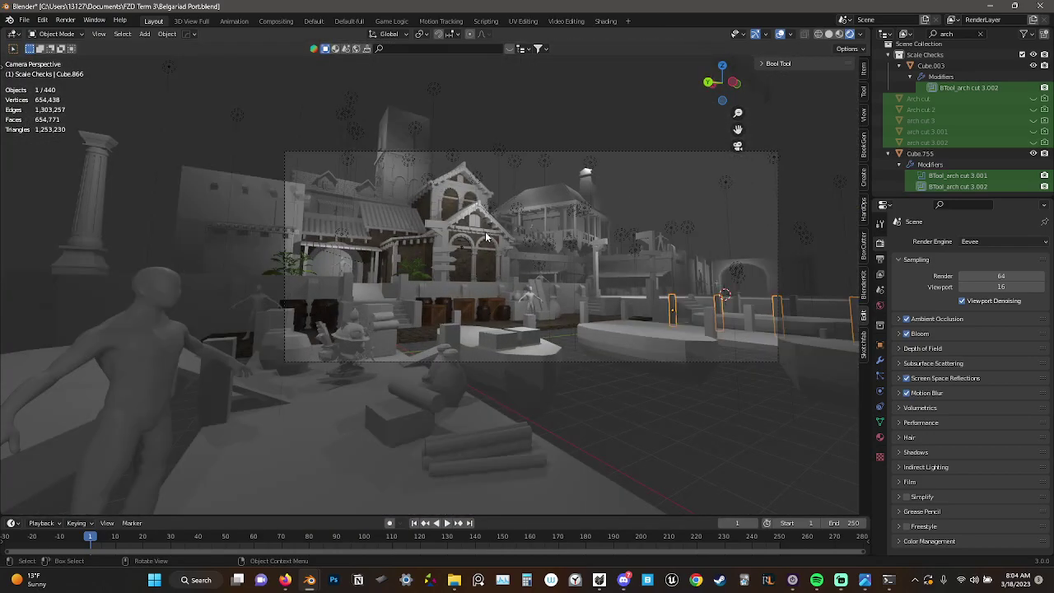
{"action": "key", "text": "KP_0"}
{"action": "key", "text": "KP_0"}
{"action": "scroll", "coordinate": [496, 236], "scroll_direction": "up", "scroll_amount": 1}
{"action": "scroll", "coordinate": [497, 238], "scroll_direction": "up", "scroll_amount": 2}
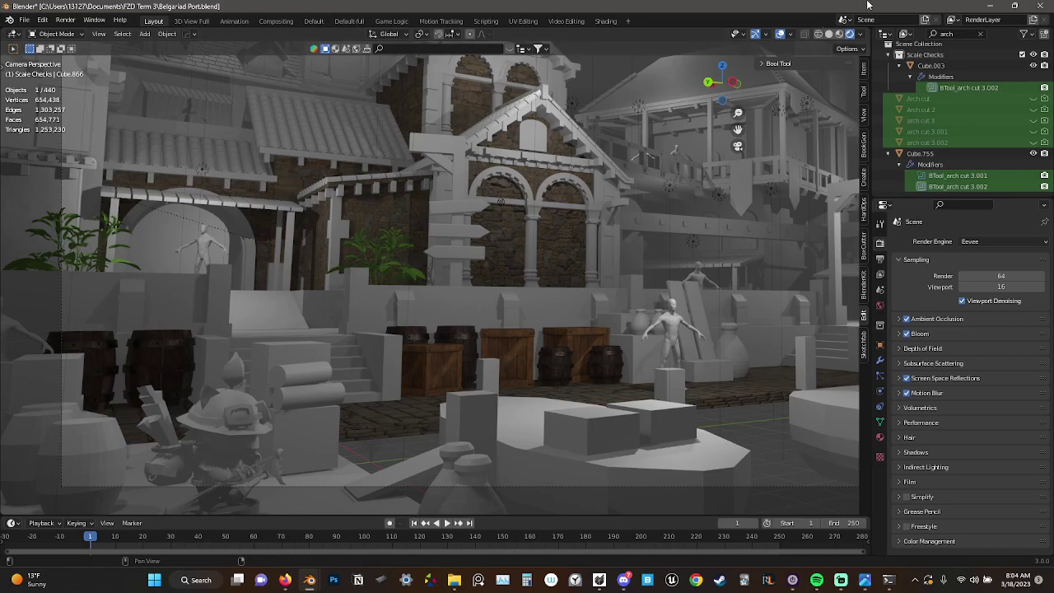
Close the Belgariad Port scene without saving, and close the Lion's Inn image
{"action": "left_click", "coordinate": [1036, 6]}
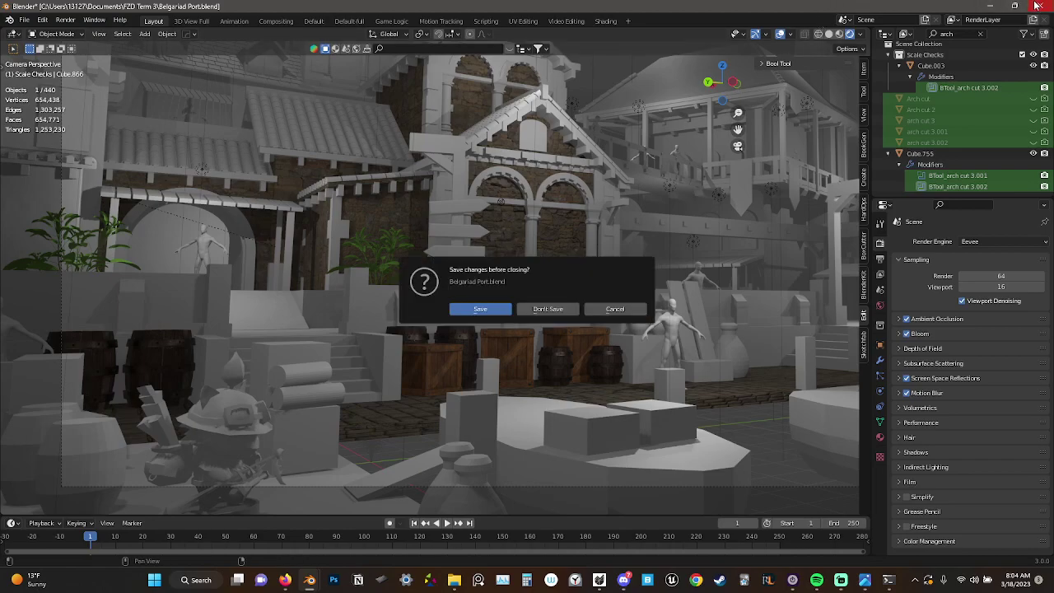
{"action": "left_click", "coordinate": [561, 306]}
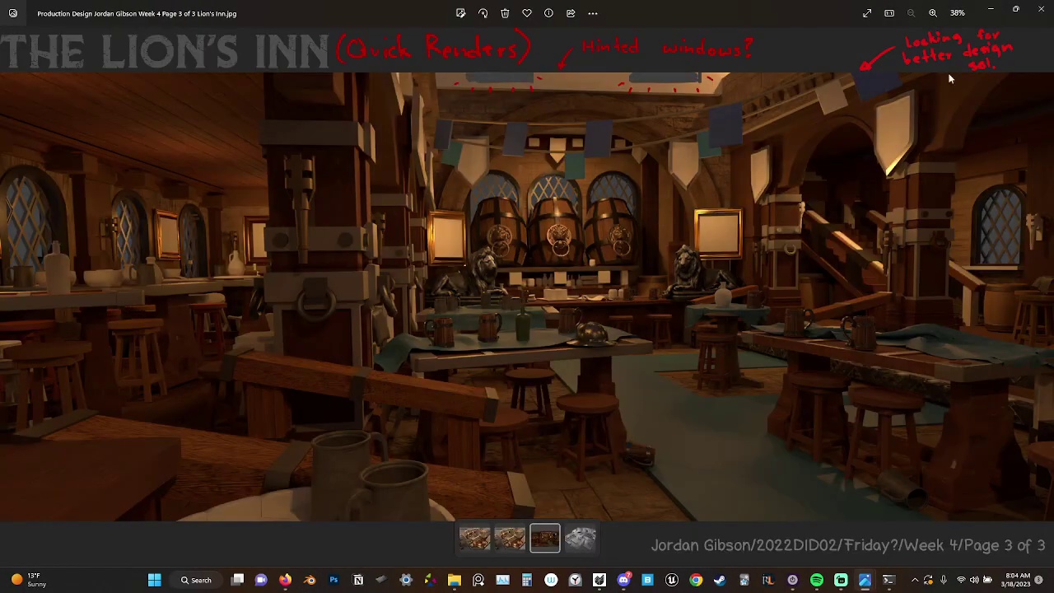
{"action": "left_click", "coordinate": [1039, 8]}
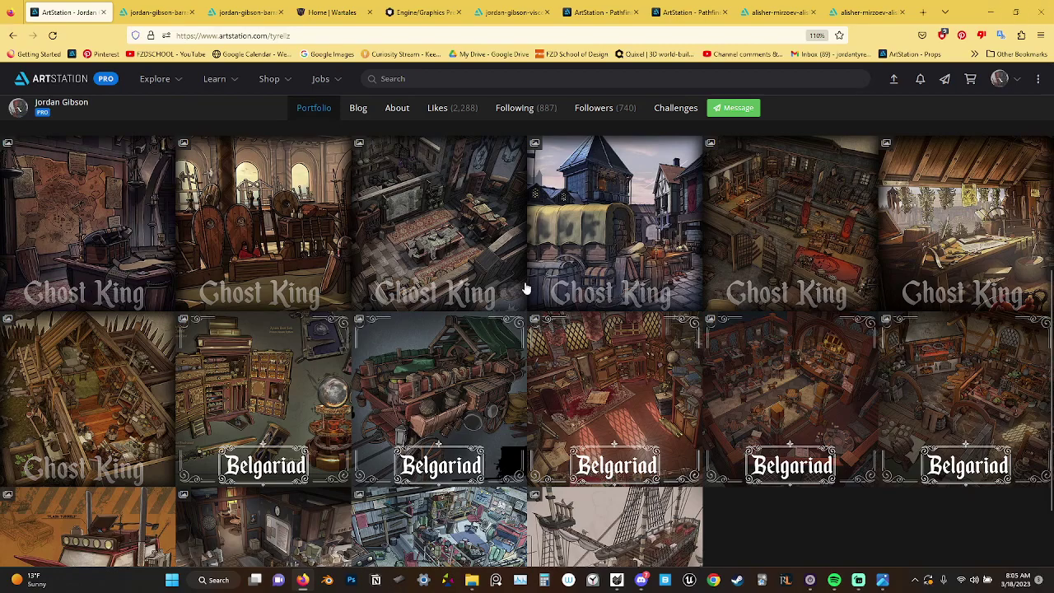
Minimize the browser and open the PF-WOTR_DLC4_concept_1.jpg concept sheet from the desktop in a maximized Photos window
{"action": "right_click", "coordinate": [327, 580]}
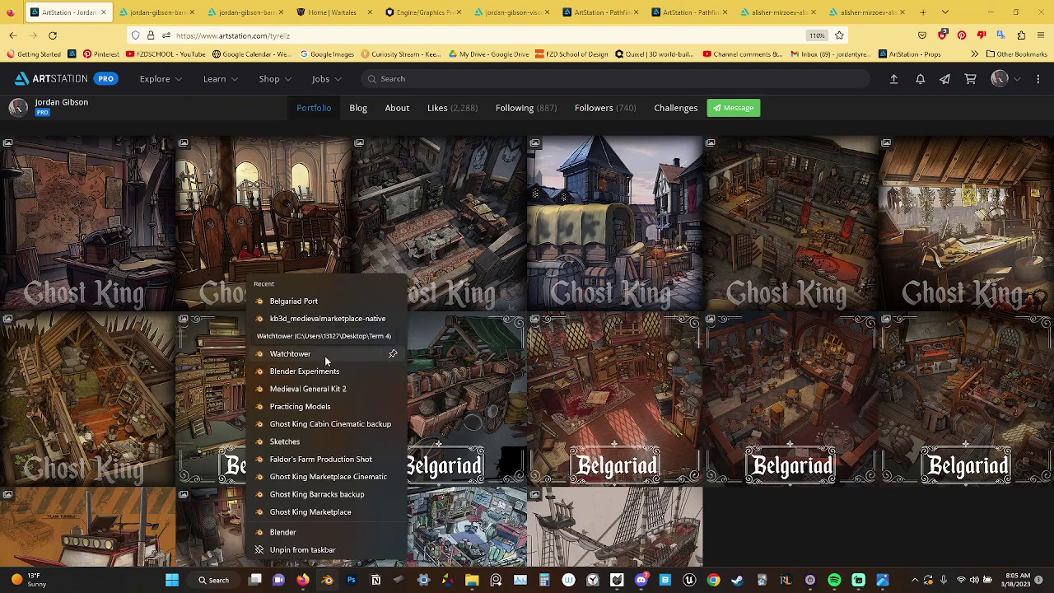
{"action": "left_click", "coordinate": [991, 11]}
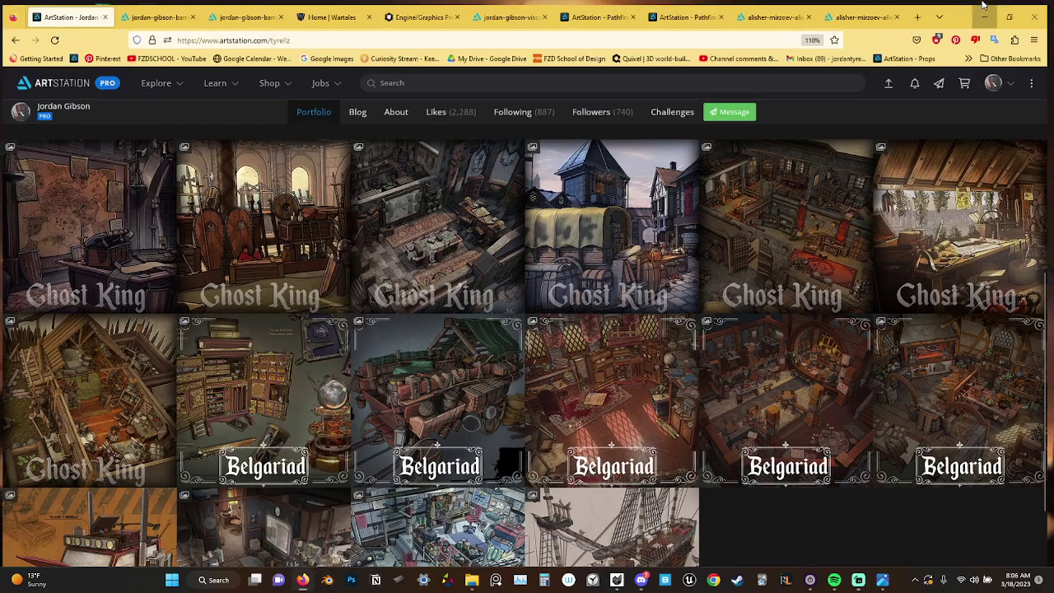
{"action": "left_click", "coordinate": [991, 11]}
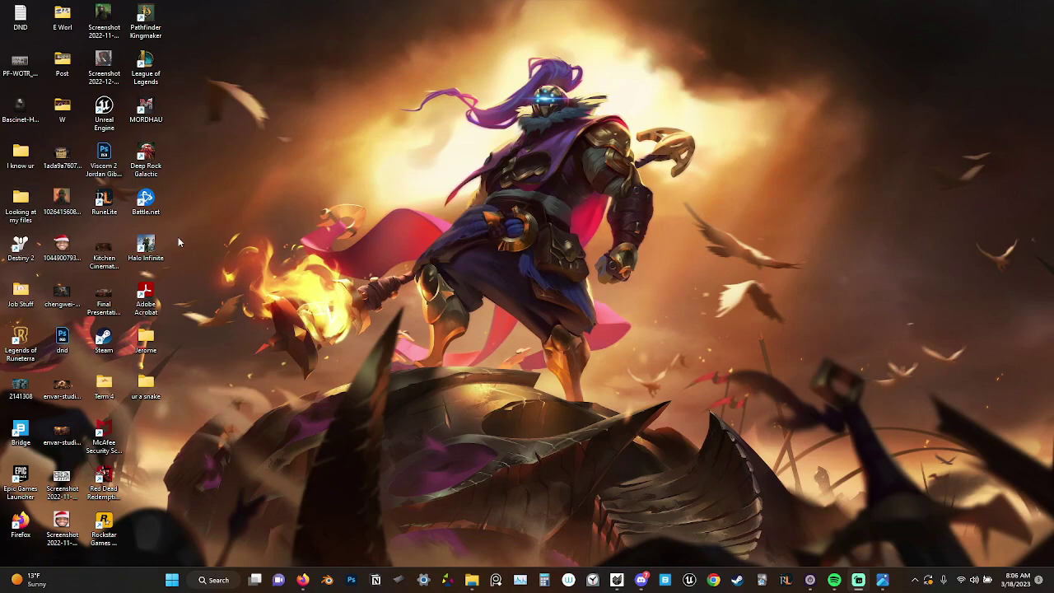
{"action": "double_click", "coordinate": [24, 68]}
{"action": "key", "text": "alt+Tab"}
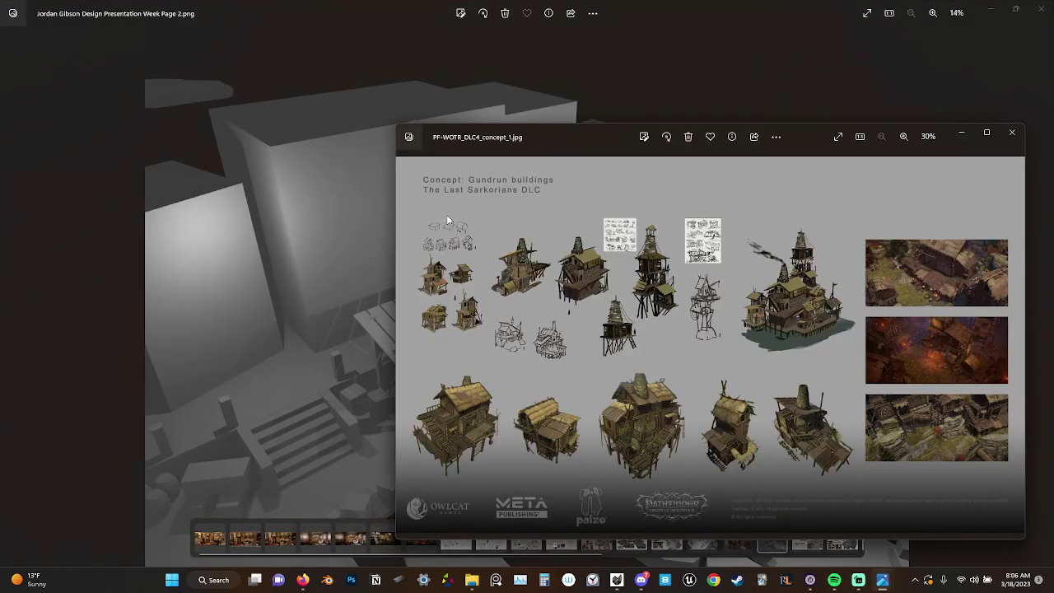
{"action": "left_click", "coordinate": [988, 133]}
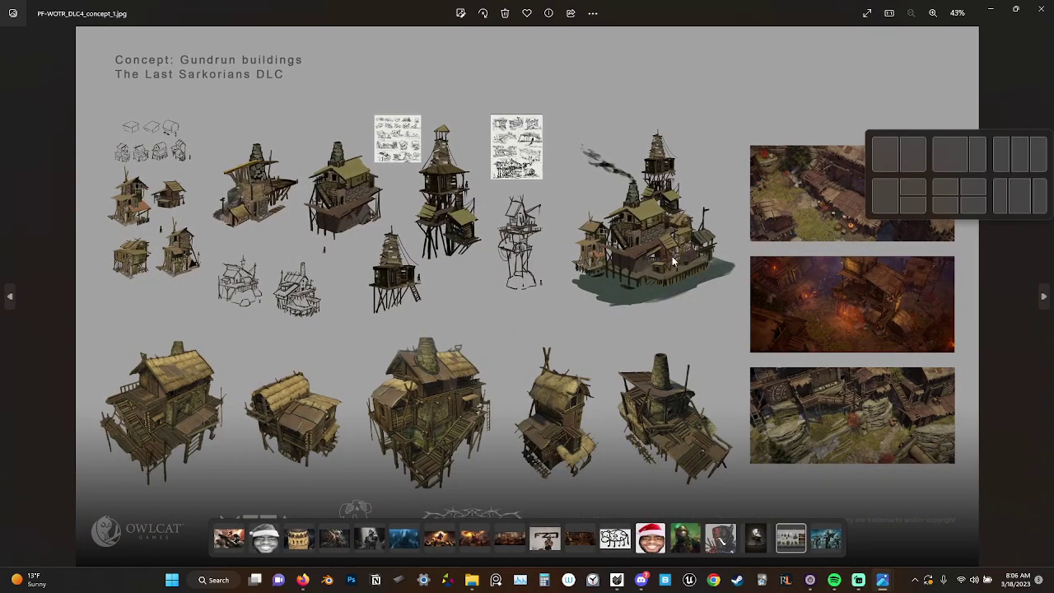
Examine the finished thatched stilt houses in the lower row, continuing to the waterside settlement painting
{"action": "scroll", "coordinate": [621, 224], "scroll_direction": "up", "scroll_amount": 6}
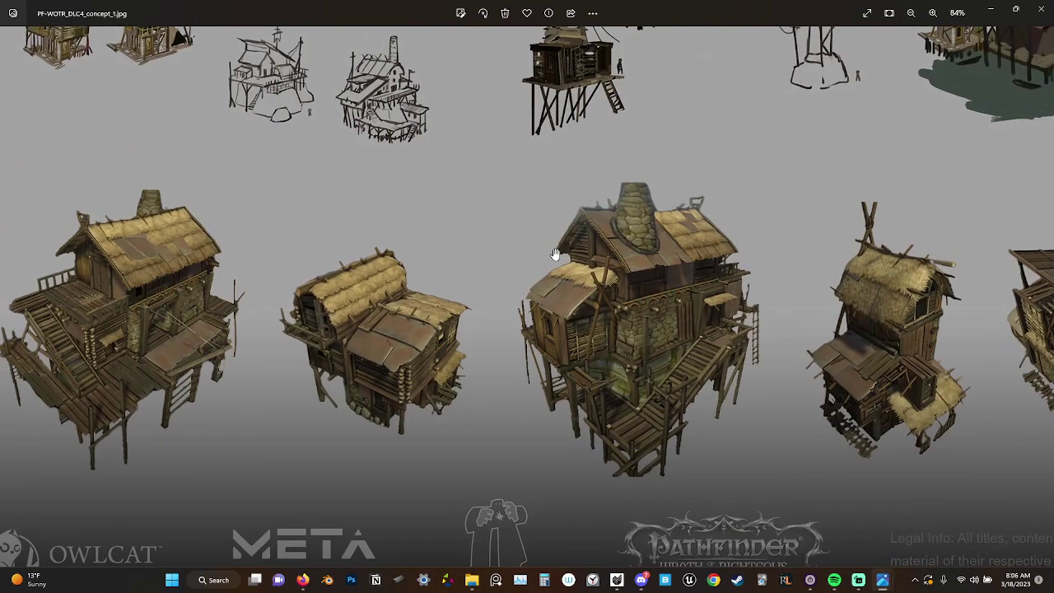
{"action": "left_click_drag", "start_coordinate": [588, 225], "coordinate": [230, 348]}
{"action": "left_click_drag", "start_coordinate": [504, 277], "coordinate": [299, 343]}
{"action": "left_click_drag", "start_coordinate": [409, 293], "coordinate": [298, 288]}
{"action": "left_click_drag", "start_coordinate": [605, 257], "coordinate": [671, 310]}
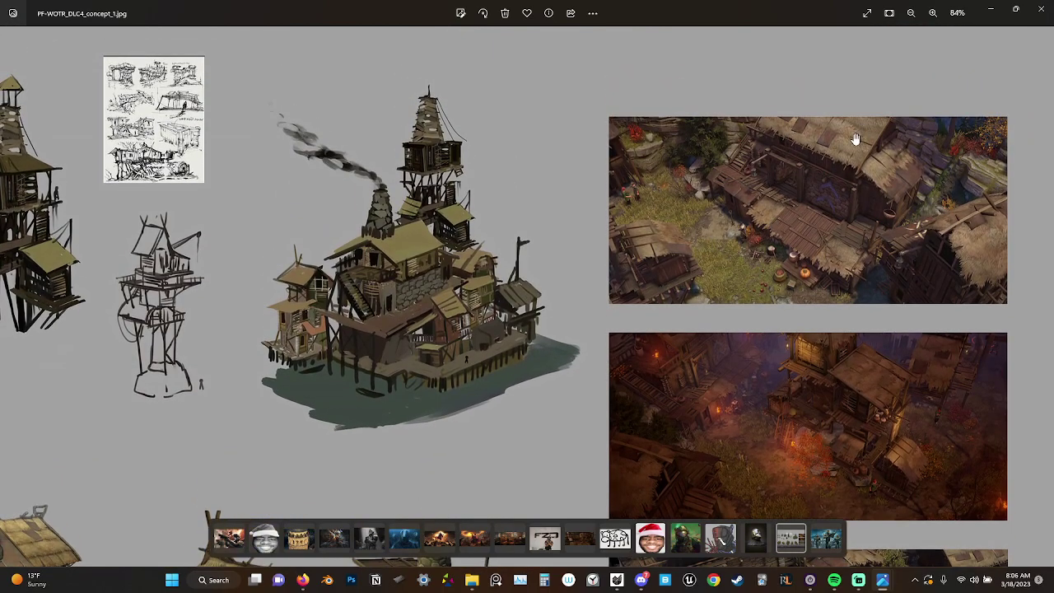
Examine the three in-game screenshots of the Gundrun buildings up close, including the wooden walkways over the rocks
{"action": "scroll", "coordinate": [828, 189], "scroll_direction": "up", "scroll_amount": 5}
{"action": "scroll", "coordinate": [788, 216], "scroll_direction": "down", "scroll_amount": 4}
{"action": "scroll", "coordinate": [758, 214], "scroll_direction": "down", "scroll_amount": 3}
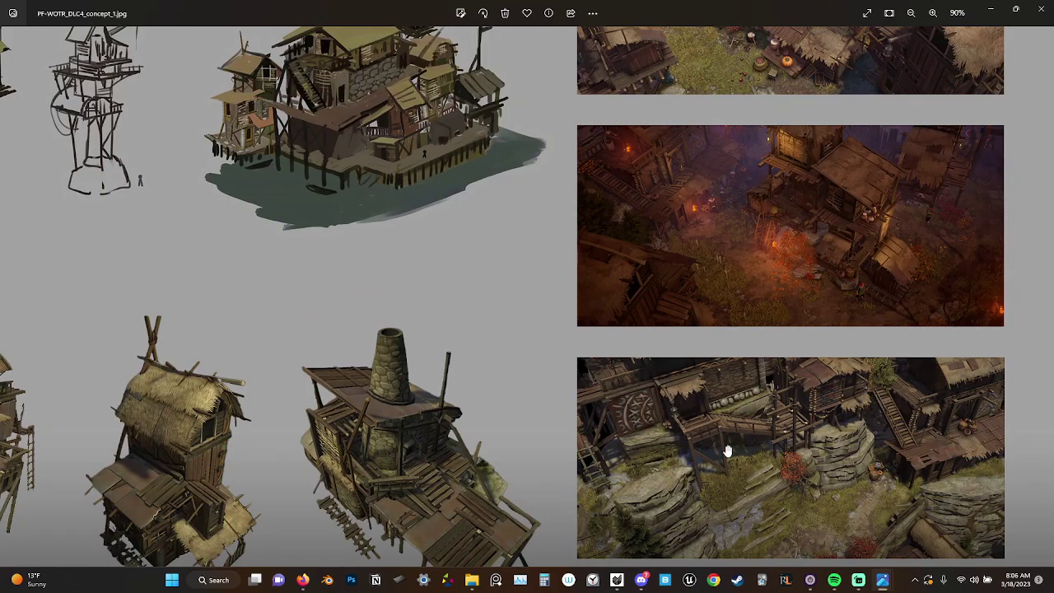
{"action": "scroll", "coordinate": [807, 379], "scroll_direction": "up", "scroll_amount": 1}
{"action": "scroll", "coordinate": [846, 468], "scroll_direction": "up", "scroll_amount": 6}
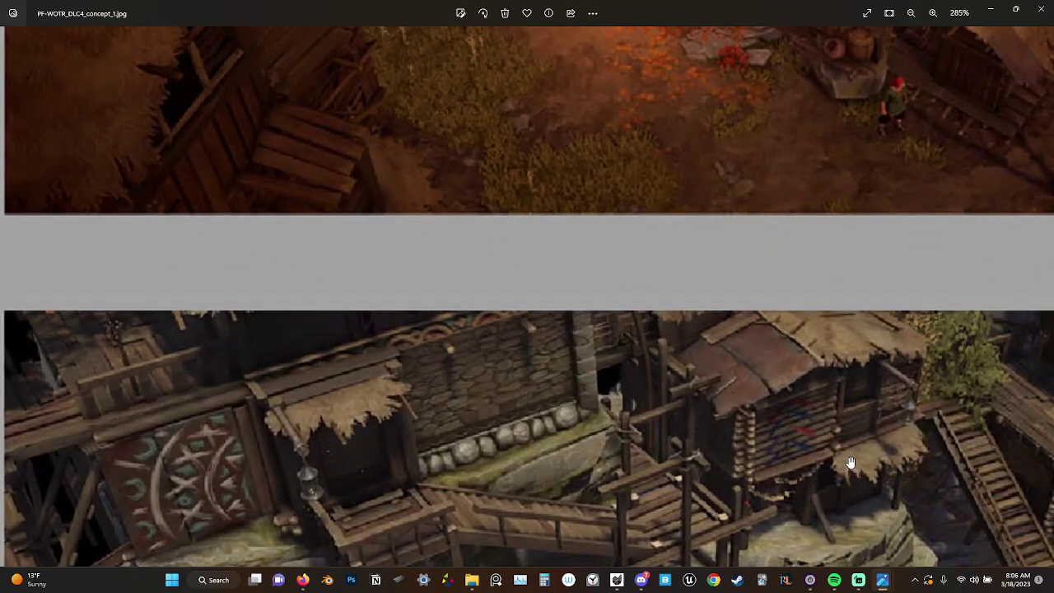
{"action": "scroll", "coordinate": [812, 291], "scroll_direction": "down", "scroll_amount": 6}
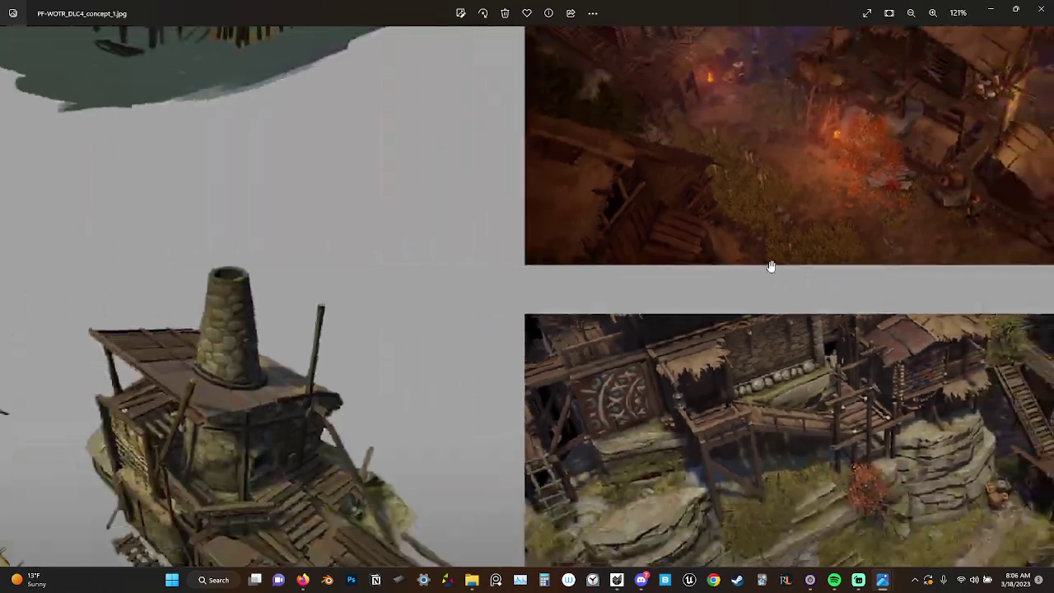
{"action": "scroll", "coordinate": [667, 313], "scroll_direction": "down", "scroll_amount": 2}
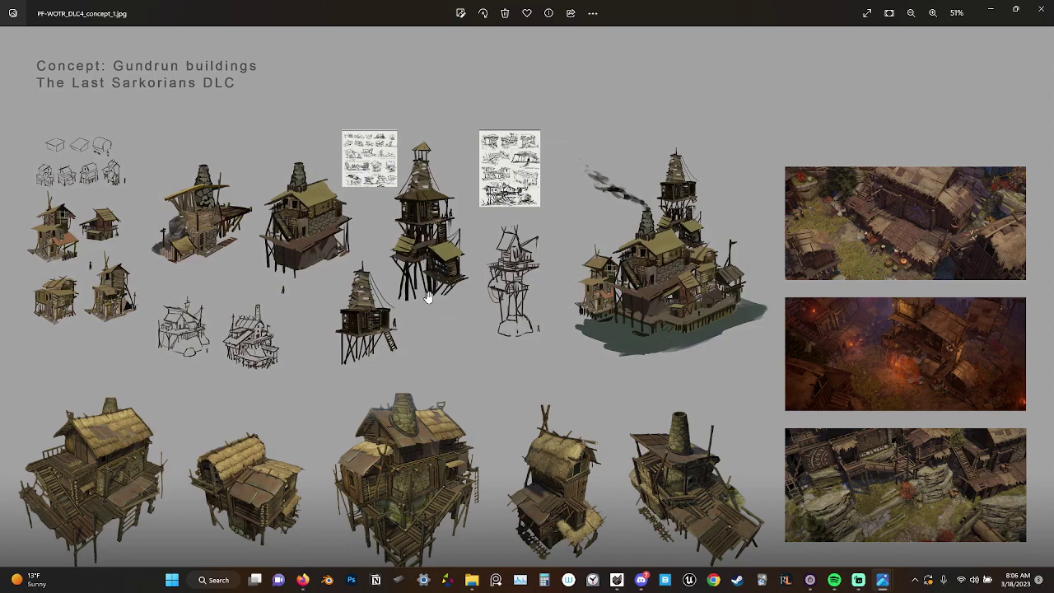
Examine the painted waterside settlement with the smoking stone chimney and the tower line sketch beside it
{"action": "scroll", "coordinate": [428, 299], "scroll_direction": "up", "scroll_amount": 3}
{"action": "scroll", "coordinate": [631, 292], "scroll_direction": "up", "scroll_amount": 1}
{"action": "left_click_drag", "start_coordinate": [686, 339], "coordinate": [450, 173]}
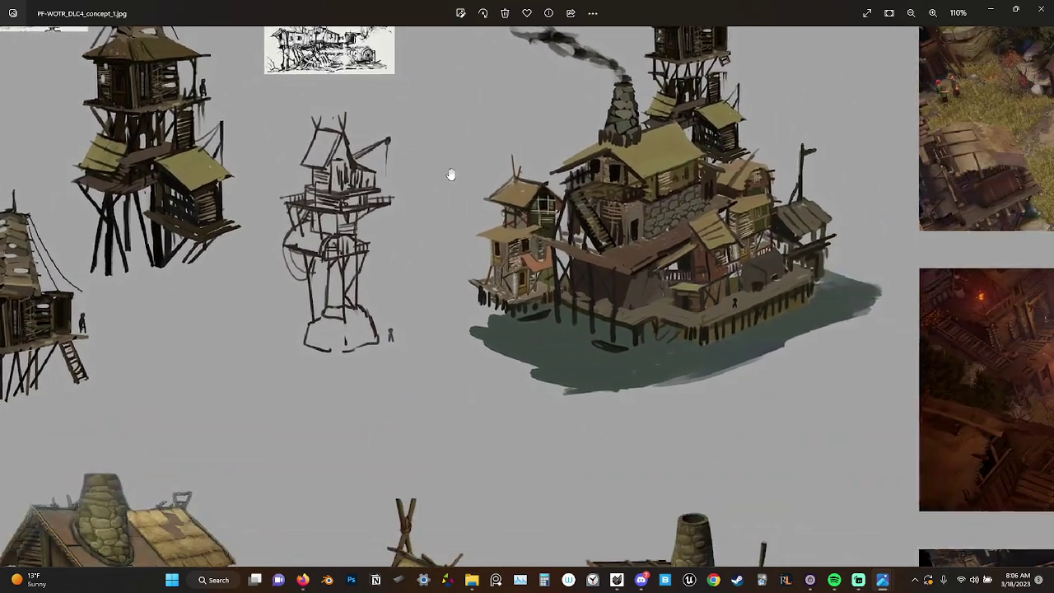
{"action": "left_click_drag", "start_coordinate": [546, 412], "coordinate": [582, 235]}
{"action": "scroll", "coordinate": [481, 381], "scroll_direction": "down", "scroll_amount": 4}
{"action": "scroll", "coordinate": [546, 283], "scroll_direction": "up", "scroll_amount": 5}
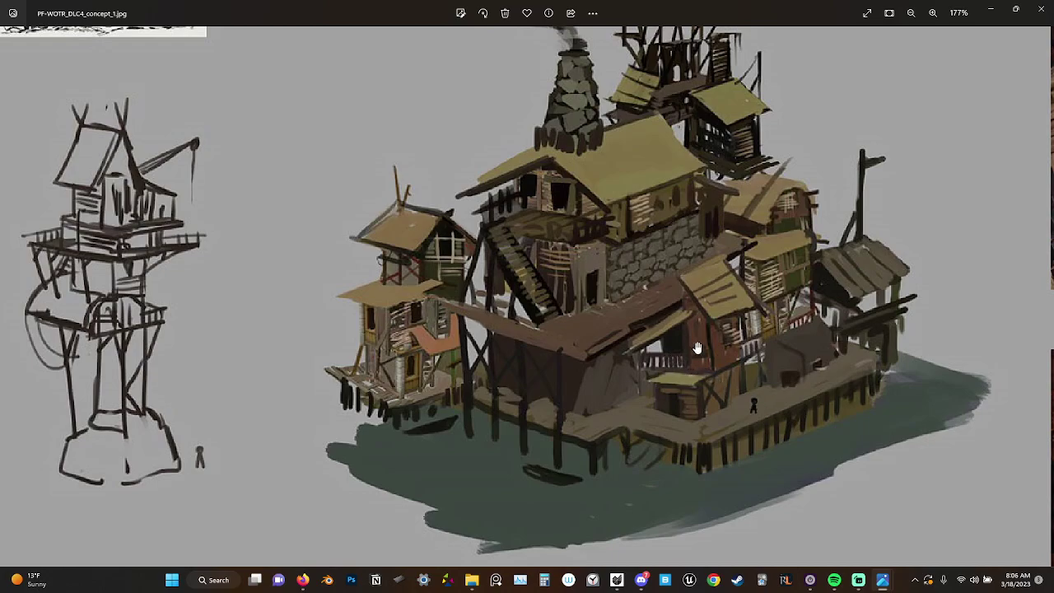
{"action": "scroll", "coordinate": [696, 346], "scroll_direction": "down", "scroll_amount": 5}
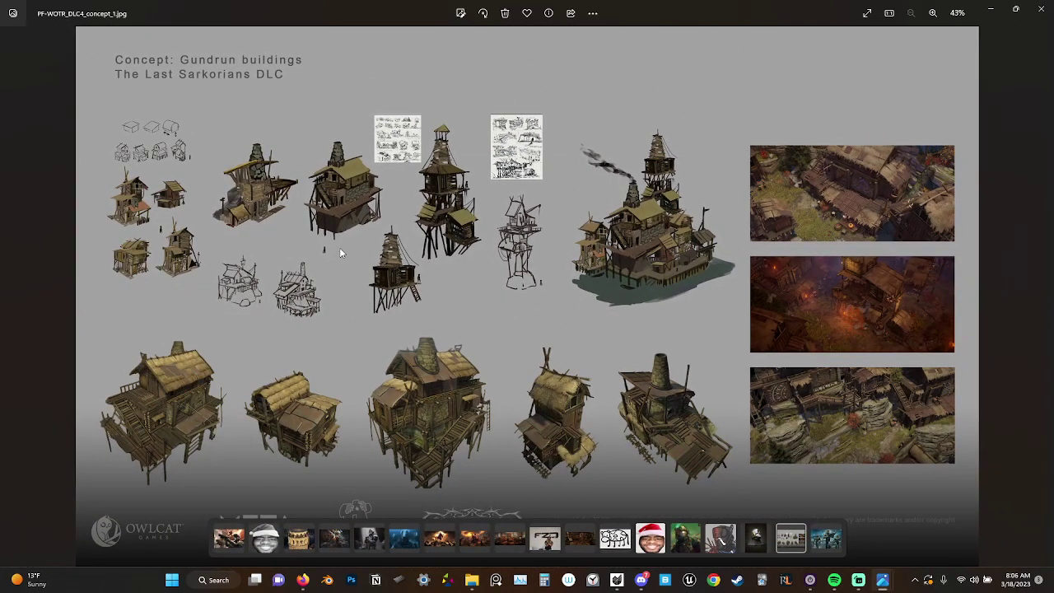
Examine the individual painted building concepts, from the stone-chimney houses to the tall stilt towers
{"action": "scroll", "coordinate": [340, 253], "scroll_direction": "up", "scroll_amount": 5}
{"action": "left_click_drag", "start_coordinate": [324, 218], "coordinate": [489, 313]}
{"action": "scroll", "coordinate": [498, 220], "scroll_direction": "down", "scroll_amount": 2}
{"action": "left_click_drag", "start_coordinate": [537, 217], "coordinate": [455, 221]}
{"action": "scroll", "coordinate": [455, 221], "scroll_direction": "up", "scroll_amount": 4}
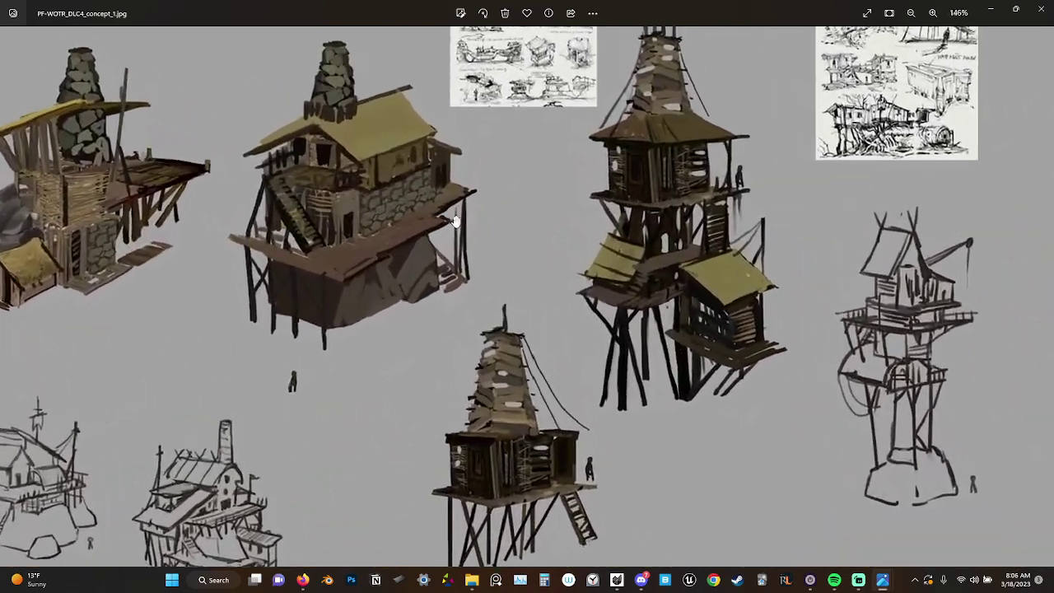
{"action": "left_click_drag", "start_coordinate": [277, 210], "coordinate": [551, 224]}
{"action": "scroll", "coordinate": [326, 178], "scroll_direction": "down", "scroll_amount": 1}
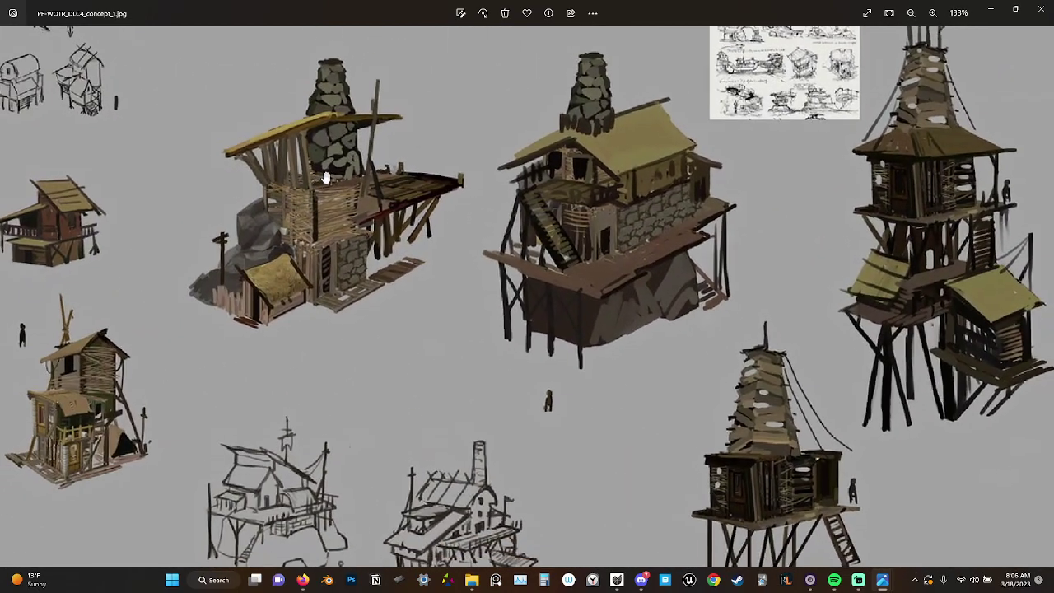
Compare the separate stilt tower and house paintings with their reuse in the combined waterside settlement
{"action": "left_click_drag", "start_coordinate": [799, 263], "coordinate": [585, 205]}
{"action": "mouse_move", "coordinate": [683, 211]}
{"action": "left_mouse_down"}
{"action": "mouse_move", "coordinate": [609, 239]}
{"action": "mouse_move", "coordinate": [301, 212]}
{"action": "left_mouse_up"}
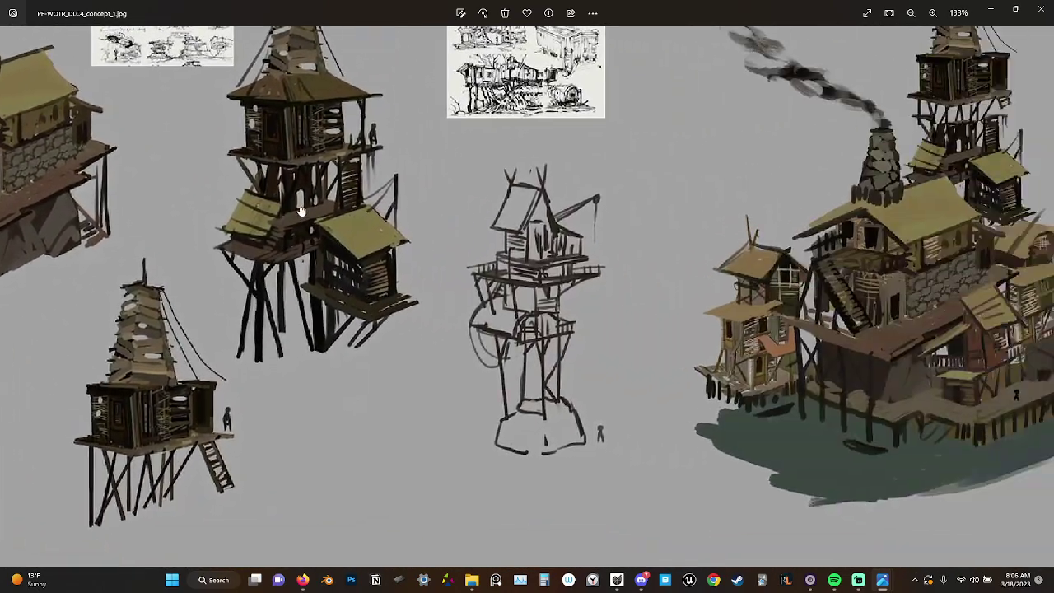
{"action": "left_click_drag", "start_coordinate": [718, 298], "coordinate": [464, 274]}
{"action": "scroll", "coordinate": [470, 296], "scroll_direction": "down", "scroll_amount": 7}
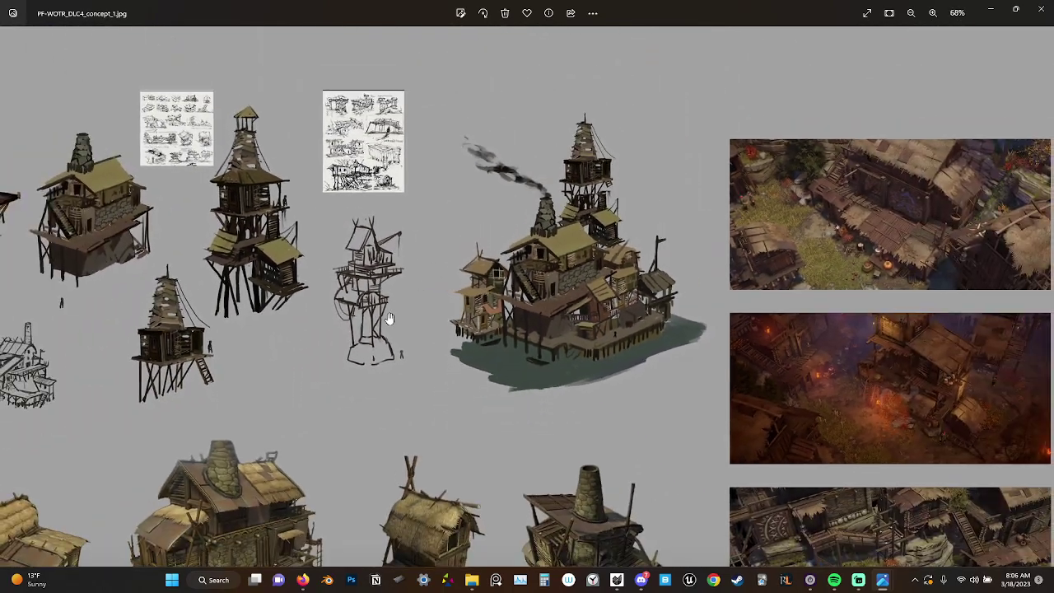
{"action": "scroll", "coordinate": [388, 316], "scroll_direction": "up", "scroll_amount": 8}
{"action": "left_click_drag", "start_coordinate": [379, 302], "coordinate": [661, 224]}
{"action": "scroll", "coordinate": [652, 230], "scroll_direction": "down", "scroll_amount": 8}
{"action": "left_click_drag", "start_coordinate": [485, 316], "coordinate": [676, 284]}
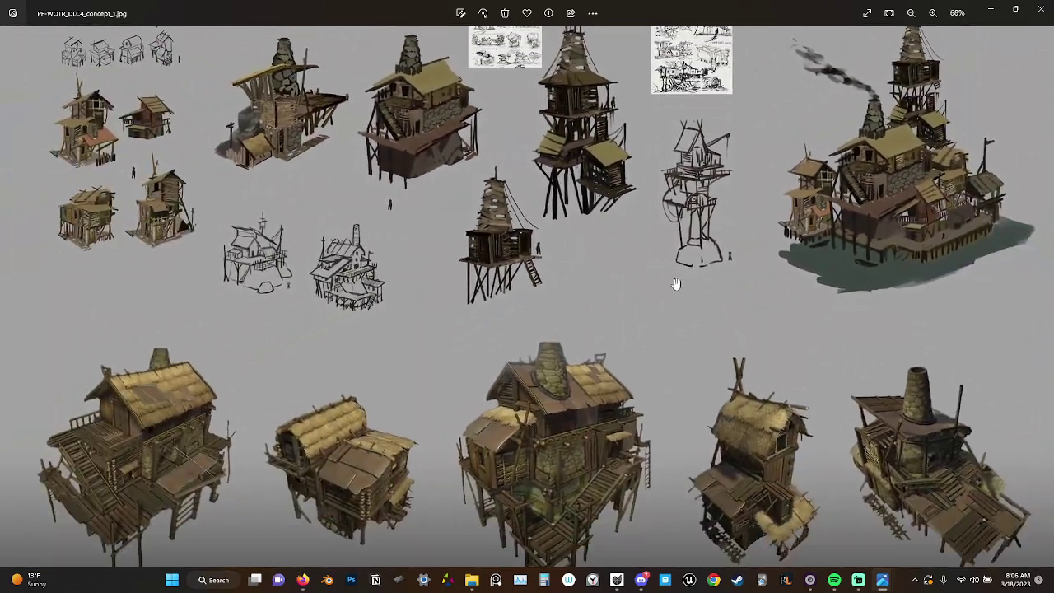
Examine the two small building line sketches and compare them with the finished thatched houses below
{"action": "scroll", "coordinate": [321, 272], "scroll_direction": "up", "scroll_amount": 4}
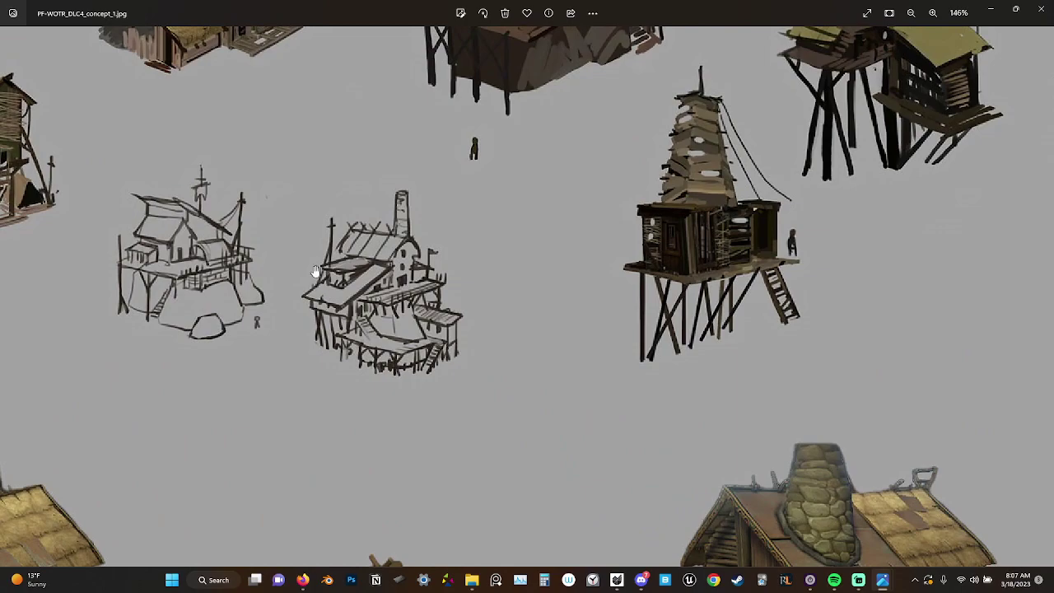
{"action": "left_click_drag", "start_coordinate": [578, 412], "coordinate": [350, 252]}
{"action": "scroll", "coordinate": [379, 280], "scroll_direction": "down", "scroll_amount": 5}
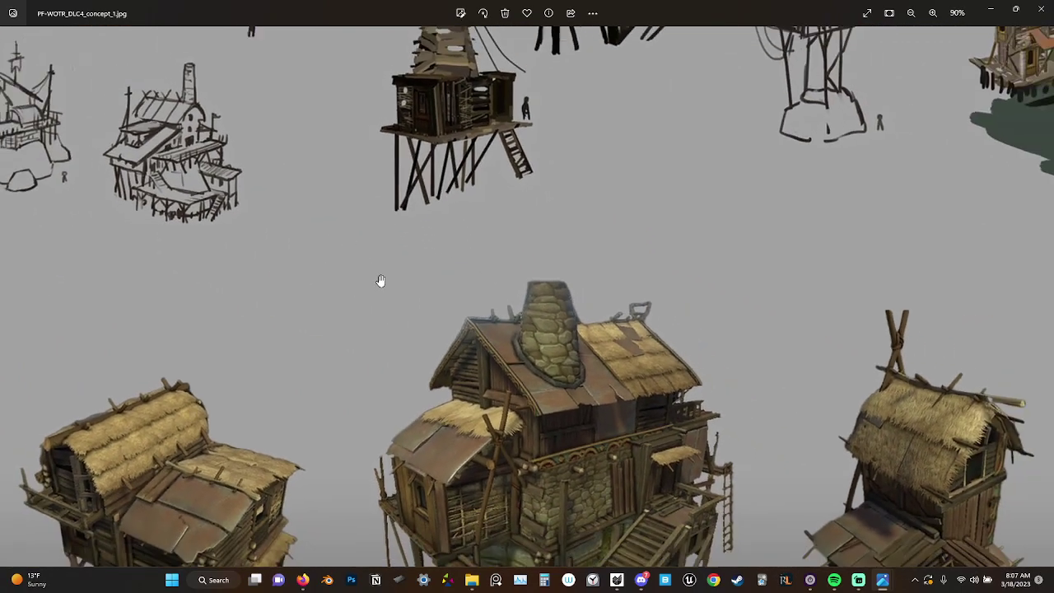
{"action": "left_click_drag", "start_coordinate": [583, 378], "coordinate": [490, 340]}
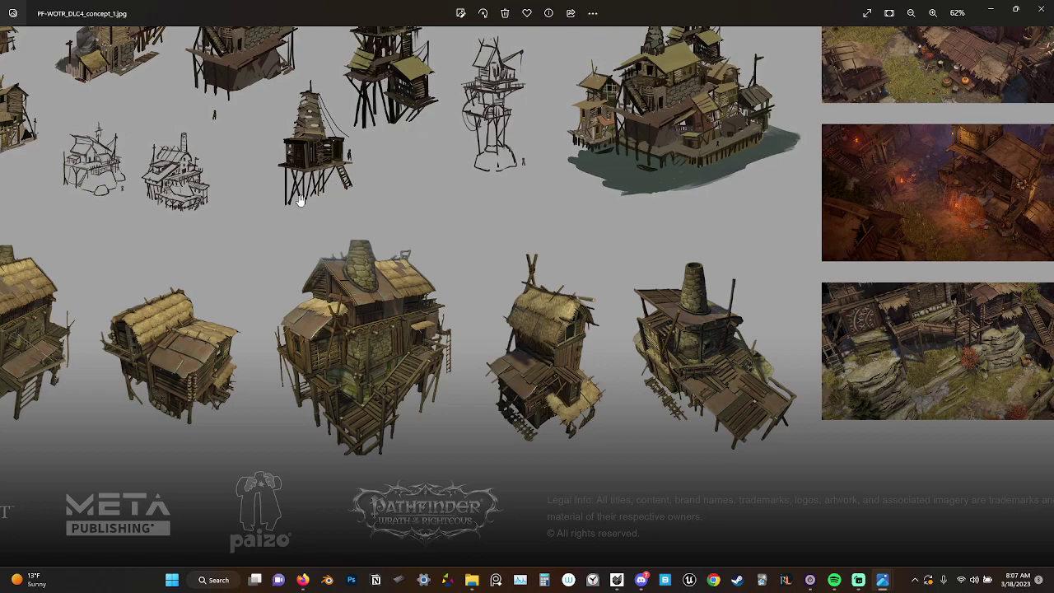
Examine the small house variants with their basic shape sketches, and the sheet of thumbnail sketches beside the tall tower
{"action": "scroll", "coordinate": [392, 265], "scroll_direction": "up", "scroll_amount": 3}
{"action": "scroll", "coordinate": [379, 206], "scroll_direction": "down", "scroll_amount": 4}
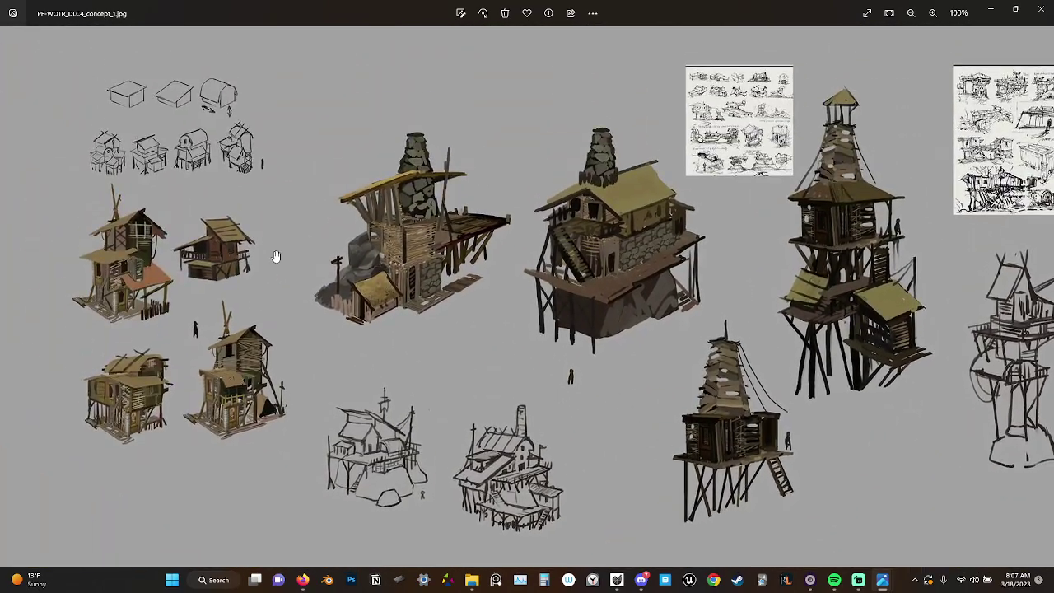
{"action": "scroll", "coordinate": [586, 327], "scroll_direction": "up", "scroll_amount": 4}
{"action": "scroll", "coordinate": [726, 333], "scroll_direction": "down", "scroll_amount": 2}
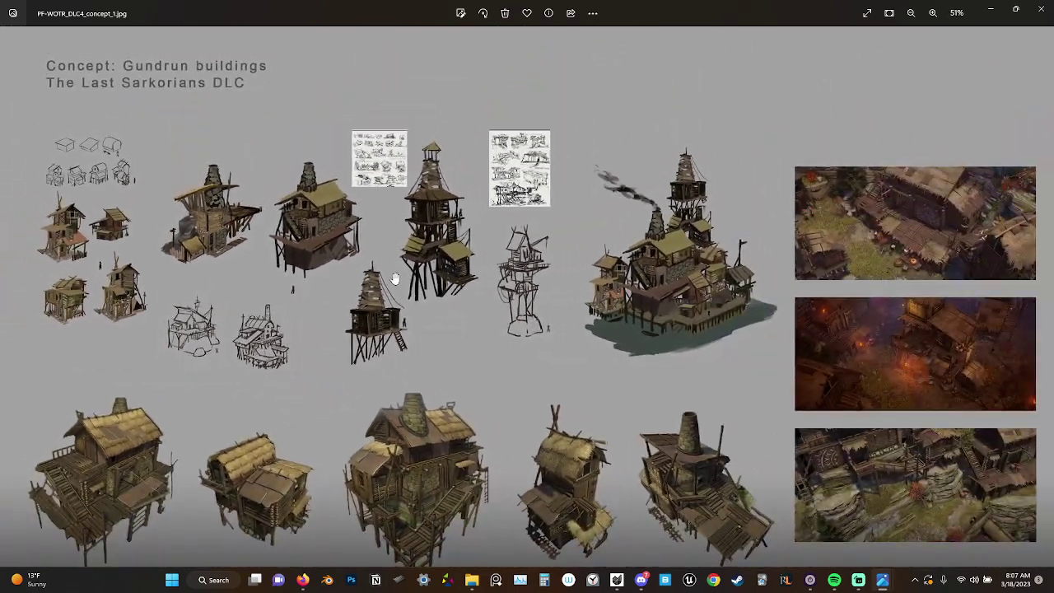
{"action": "scroll", "coordinate": [383, 157], "scroll_direction": "up", "scroll_amount": 1}
{"action": "scroll", "coordinate": [378, 149], "scroll_direction": "up", "scroll_amount": 5}
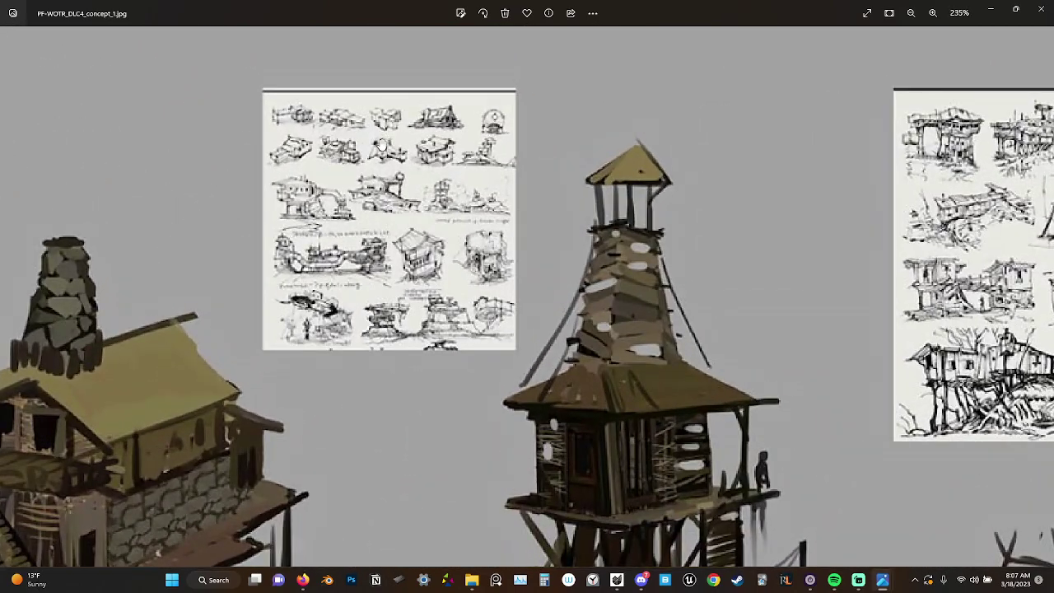
Revisit the waterside settlement painting and compare it with the neighbouring in-game screenshots
{"action": "scroll", "coordinate": [651, 323], "scroll_direction": "down", "scroll_amount": 3}
{"action": "scroll", "coordinate": [650, 322], "scroll_direction": "down", "scroll_amount": 3}
{"action": "scroll", "coordinate": [452, 261], "scroll_direction": "up", "scroll_amount": 3}
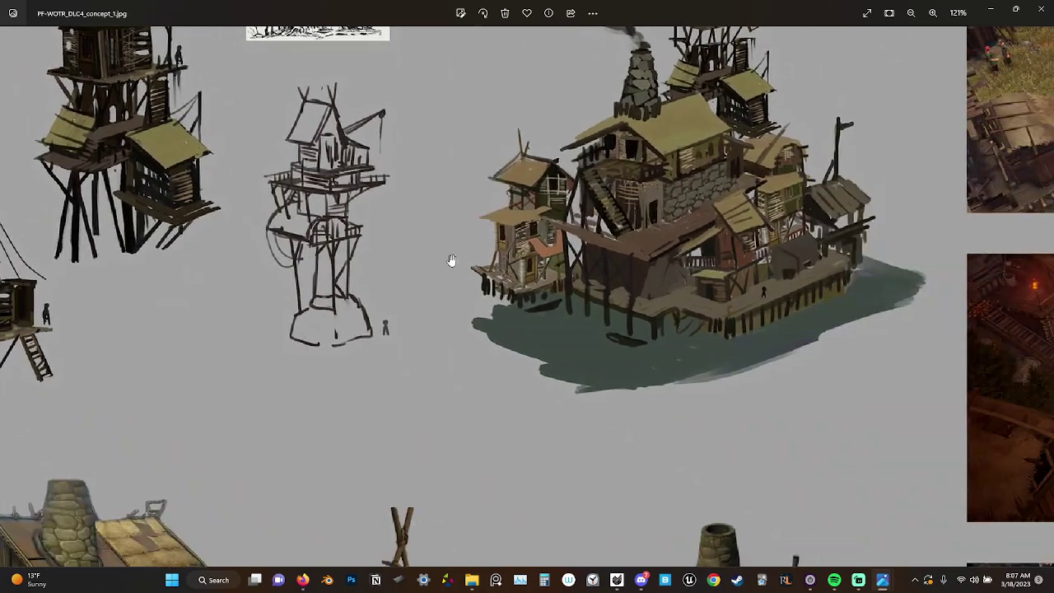
{"action": "scroll", "coordinate": [465, 240], "scroll_direction": "down", "scroll_amount": 4}
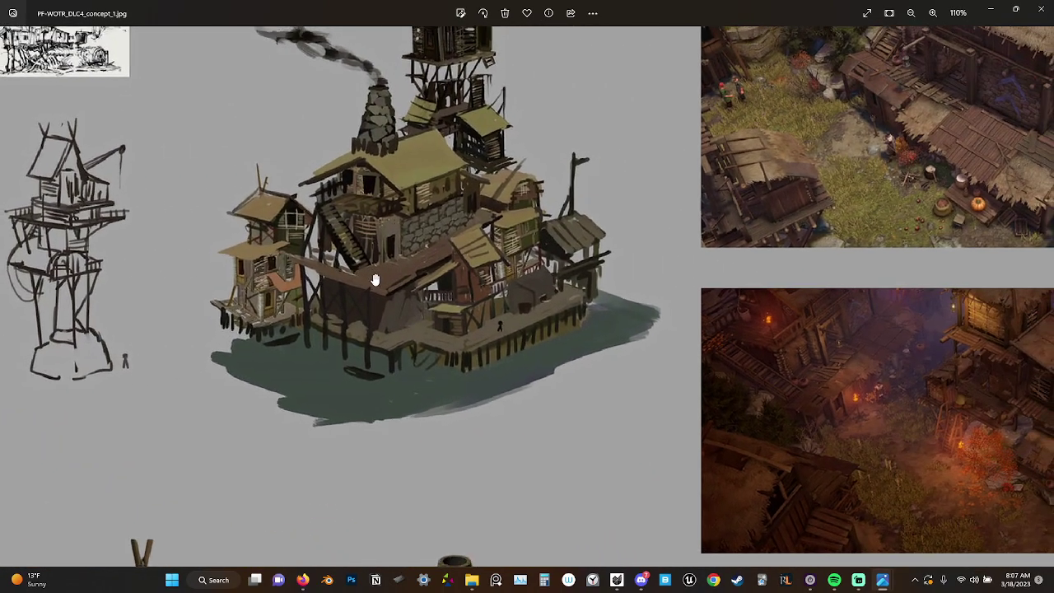
Examine the waterside settlement painting up close and compare it with the finished thatched houses at the foot of the sheet
{"action": "scroll", "coordinate": [638, 284], "scroll_direction": "up", "scroll_amount": 5}
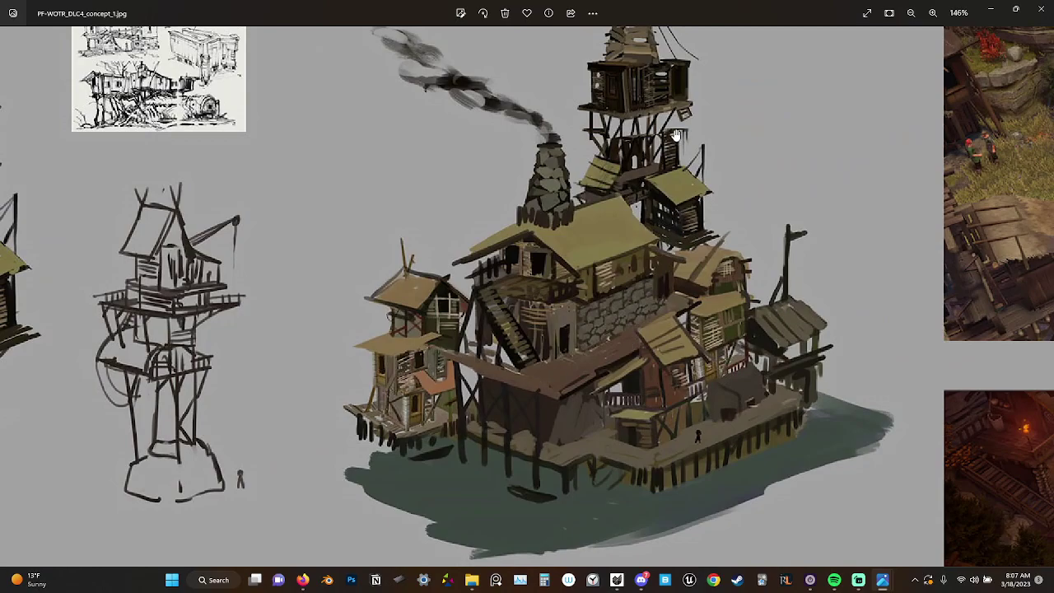
{"action": "mouse_move", "coordinate": [539, 385]}
{"action": "left_mouse_down"}
{"action": "mouse_move", "coordinate": [616, 332]}
{"action": "mouse_move", "coordinate": [691, 306]}
{"action": "left_mouse_up"}
{"action": "scroll", "coordinate": [692, 306], "scroll_direction": "down", "scroll_amount": 5}
{"action": "left_click_drag", "start_coordinate": [366, 465], "coordinate": [464, 281]}
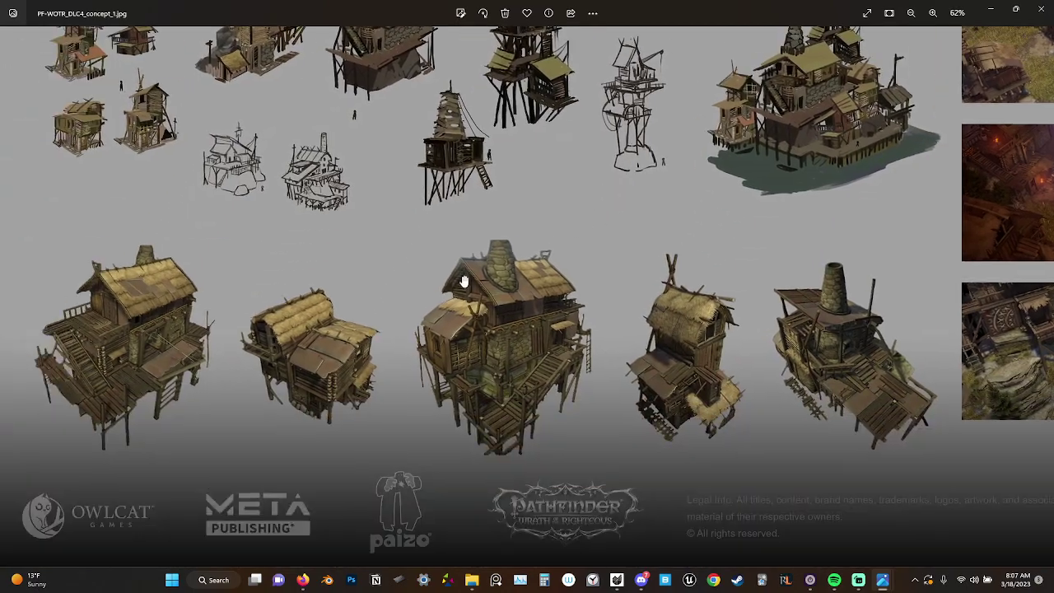
{"action": "scroll", "coordinate": [299, 303], "scroll_direction": "up", "scroll_amount": 6}
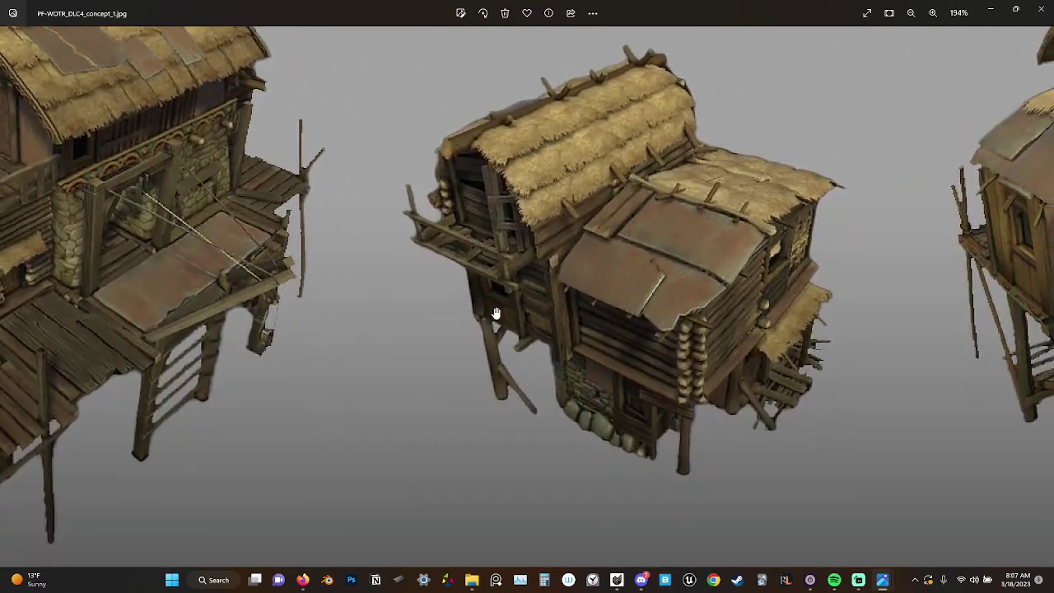
{"action": "scroll", "coordinate": [496, 313], "scroll_direction": "down", "scroll_amount": 4}
{"action": "mouse_move", "coordinate": [659, 275]}
{"action": "left_mouse_down"}
{"action": "mouse_move", "coordinate": [458, 330]}
{"action": "mouse_move", "coordinate": [387, 430]}
{"action": "left_mouse_up"}
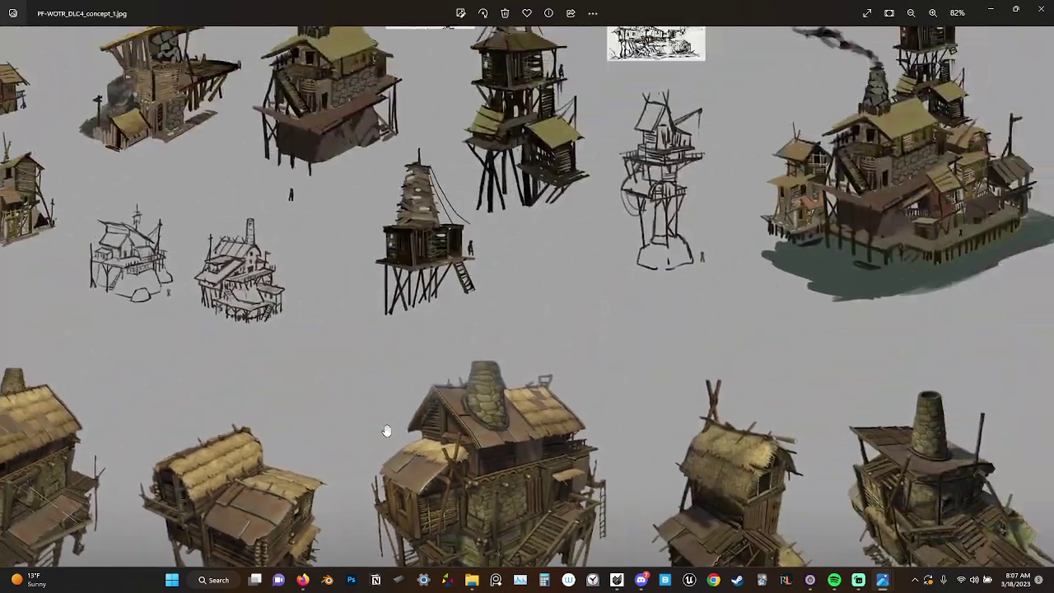
Compare the tall tower's line sketch with the painted stilt tower and the combined waterside settlement
{"action": "left_click_drag", "start_coordinate": [706, 317], "coordinate": [492, 426]}
{"action": "scroll", "coordinate": [482, 309], "scroll_direction": "up", "scroll_amount": 3}
{"action": "scroll", "coordinate": [482, 310], "scroll_direction": "up", "scroll_amount": 1}
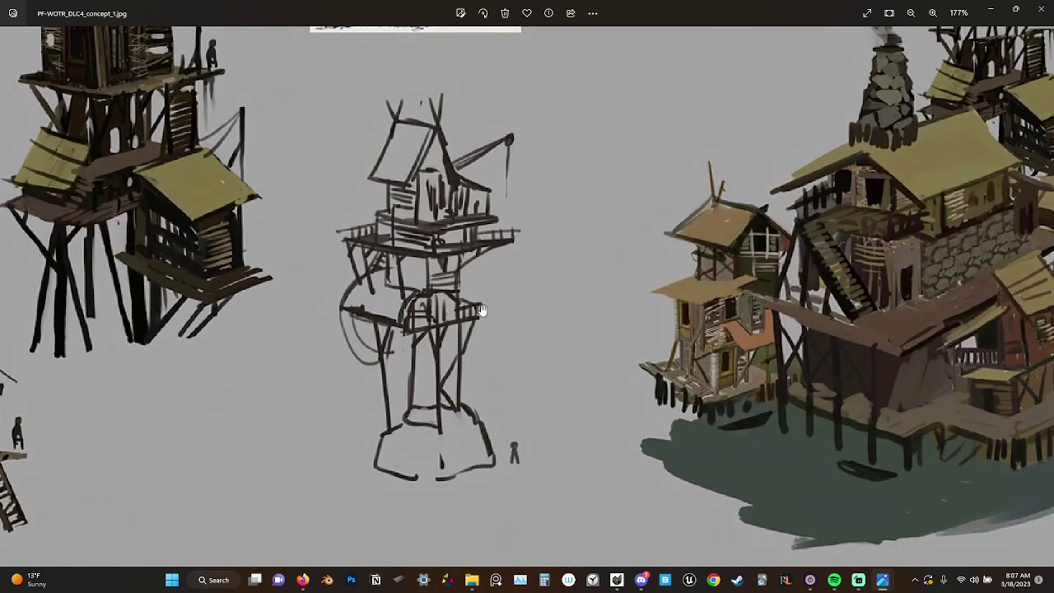
{"action": "scroll", "coordinate": [482, 309], "scroll_direction": "down", "scroll_amount": 3}
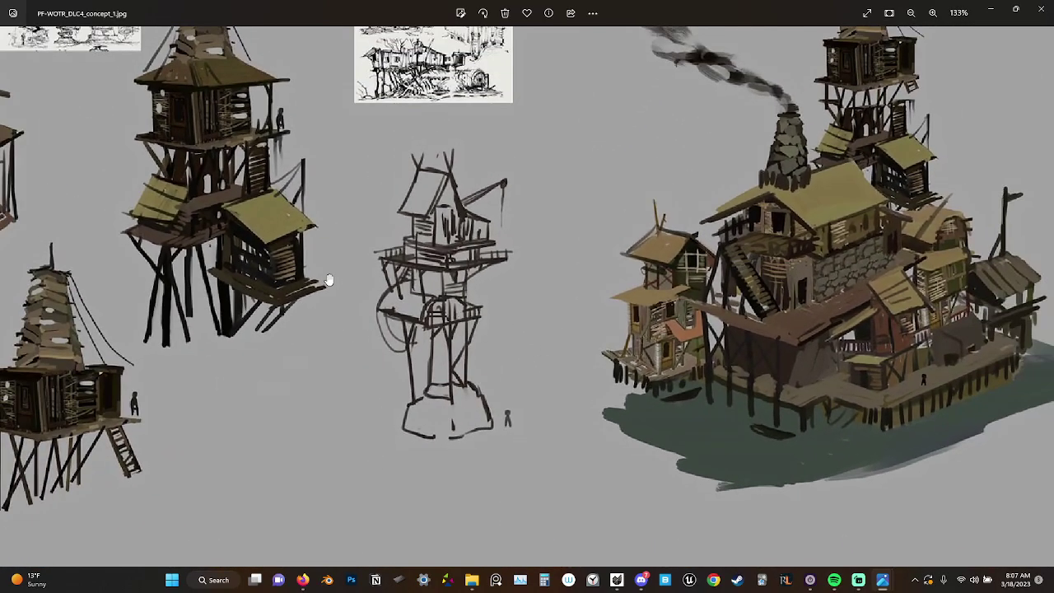
{"action": "left_click_drag", "start_coordinate": [304, 289], "coordinate": [549, 449]}
{"action": "left_click_drag", "start_coordinate": [523, 439], "coordinate": [393, 393]}
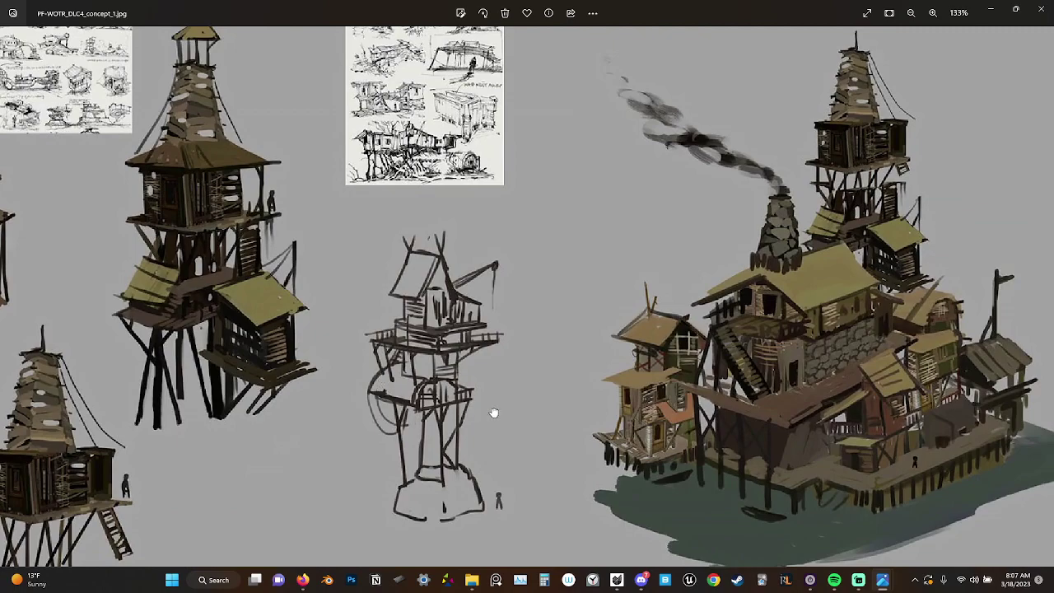
{"action": "left_click_drag", "start_coordinate": [496, 412], "coordinate": [158, 332]}
{"action": "left_click_drag", "start_coordinate": [545, 348], "coordinate": [268, 322]}
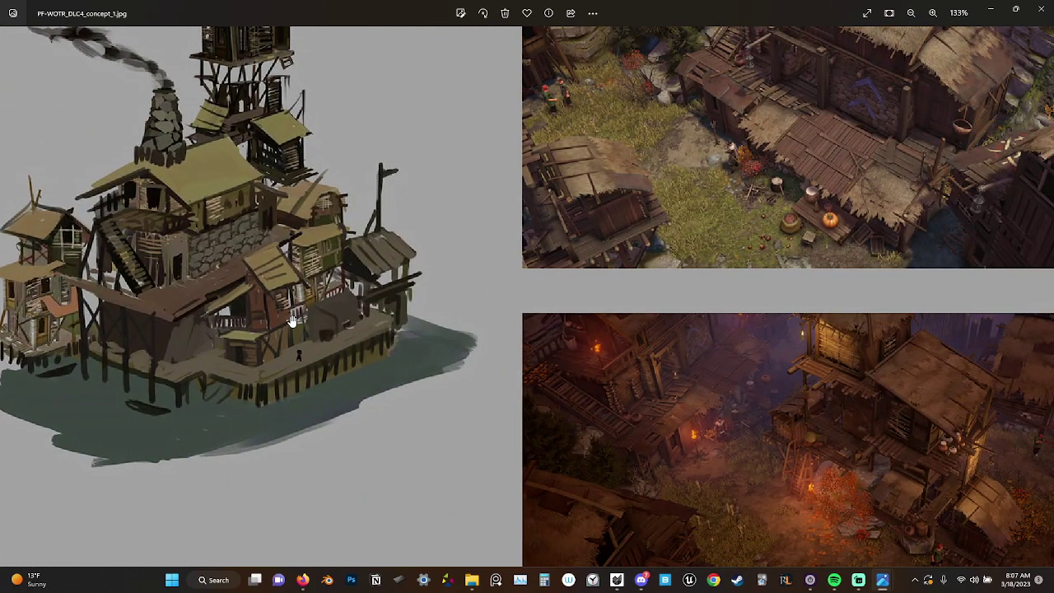
Examine the daytime and night in-game screenshots and compare them with the settlement painting and finished house designs
{"action": "scroll", "coordinate": [293, 321], "scroll_direction": "down", "scroll_amount": 5}
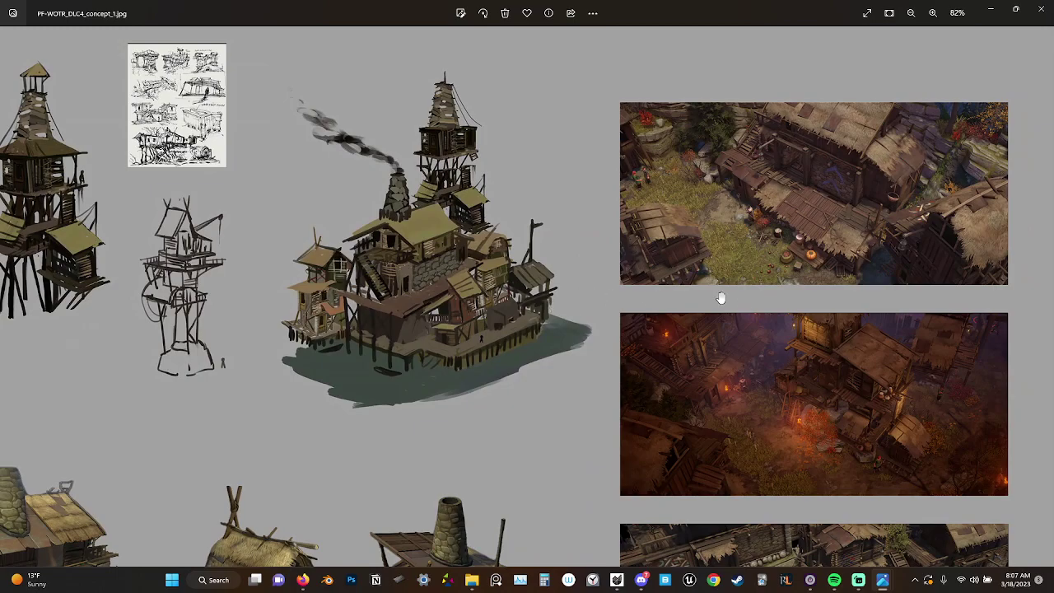
{"action": "scroll", "coordinate": [796, 277], "scroll_direction": "up", "scroll_amount": 7}
{"action": "scroll", "coordinate": [651, 306], "scroll_direction": "up", "scroll_amount": 3}
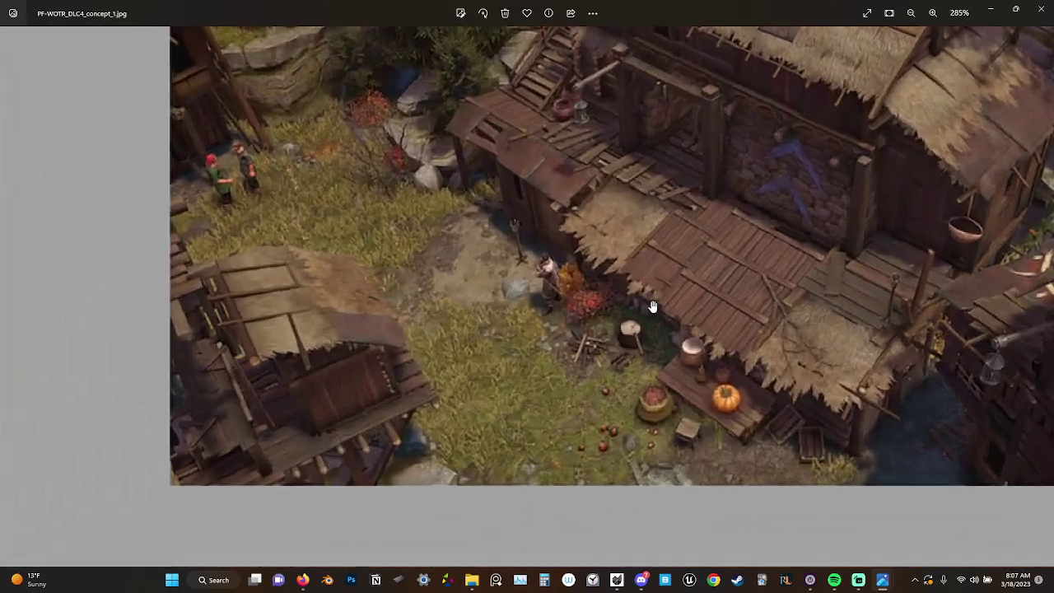
{"action": "scroll", "coordinate": [651, 337], "scroll_direction": "down", "scroll_amount": 5}
{"action": "left_click_drag", "start_coordinate": [637, 210], "coordinate": [638, 203]}
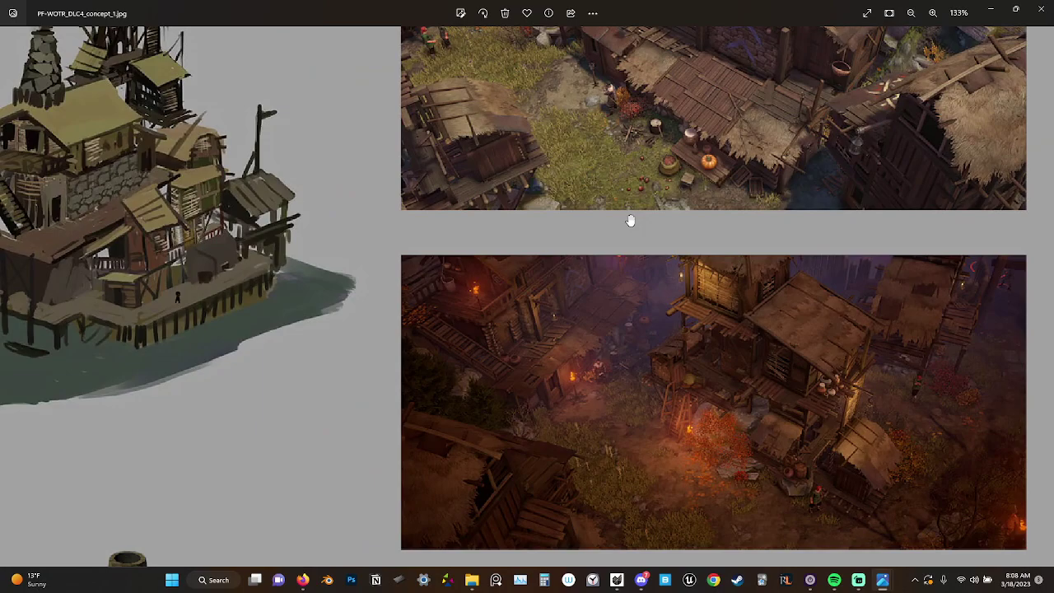
{"action": "left_click_drag", "start_coordinate": [603, 349], "coordinate": [577, 149]}
{"action": "left_click_drag", "start_coordinate": [587, 328], "coordinate": [609, 275]}
{"action": "scroll", "coordinate": [609, 276], "scroll_direction": "down", "scroll_amount": 4, "text": "ctrl"}
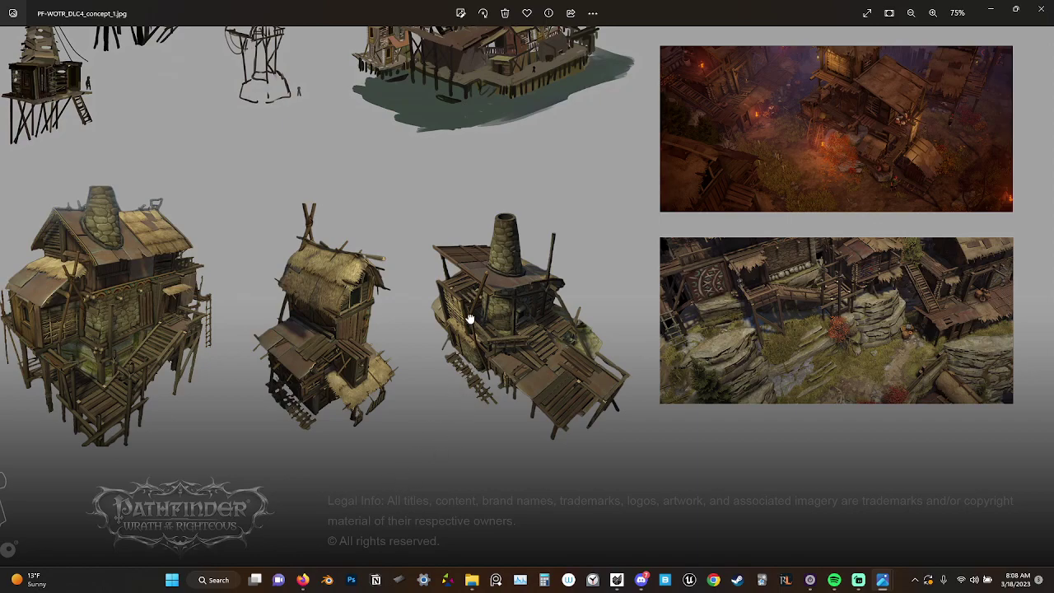
{"action": "mouse_move", "coordinate": [470, 319]}
{"action": "left_mouse_down"}
{"action": "mouse_move", "coordinate": [479, 358]}
{"action": "mouse_move", "coordinate": [647, 393]}
{"action": "mouse_move", "coordinate": [694, 421]}
{"action": "left_mouse_up"}
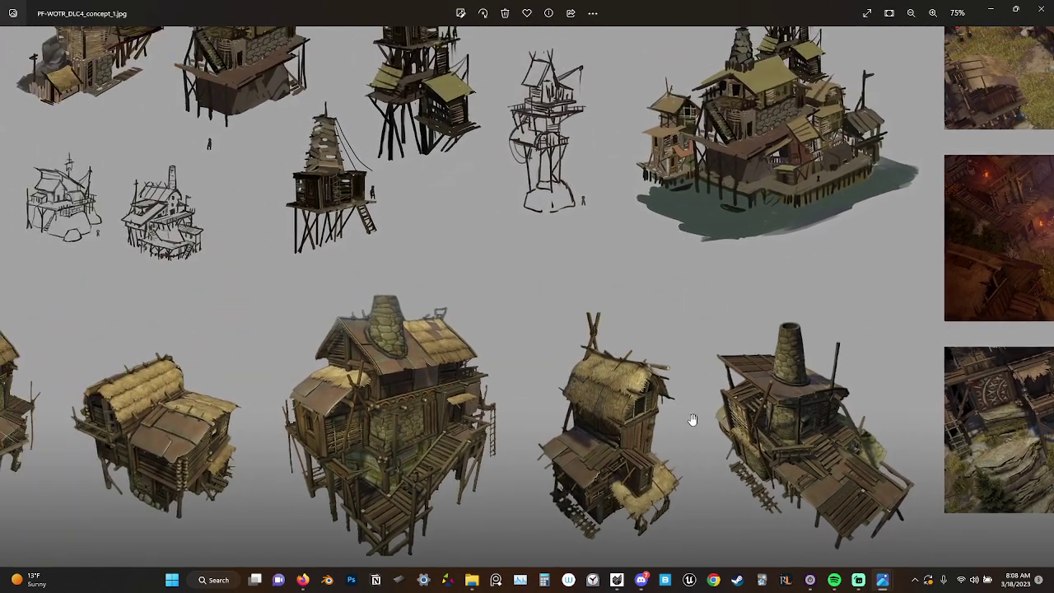
Close the concept sheet image and open the recent Watchtower file in Blender
{"action": "left_click", "coordinate": [1040, 8]}
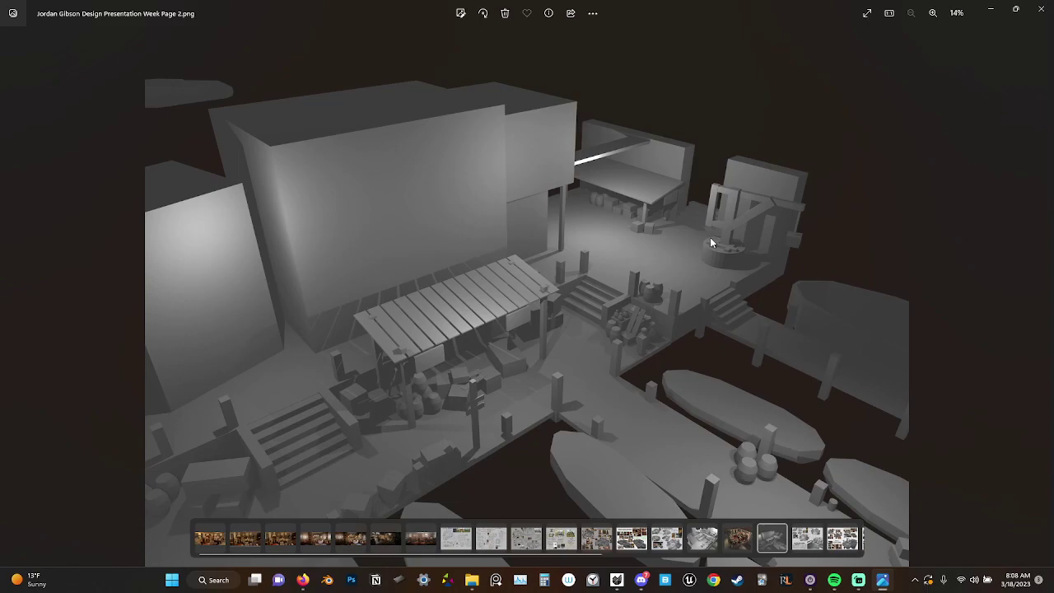
{"action": "right_click", "coordinate": [327, 580]}
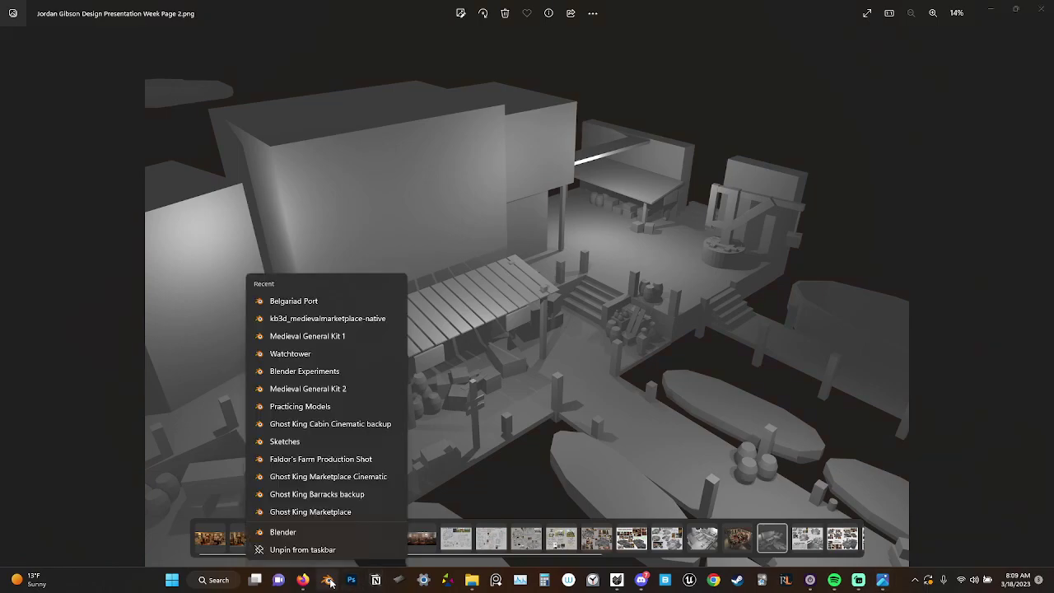
{"action": "left_click", "coordinate": [308, 356]}
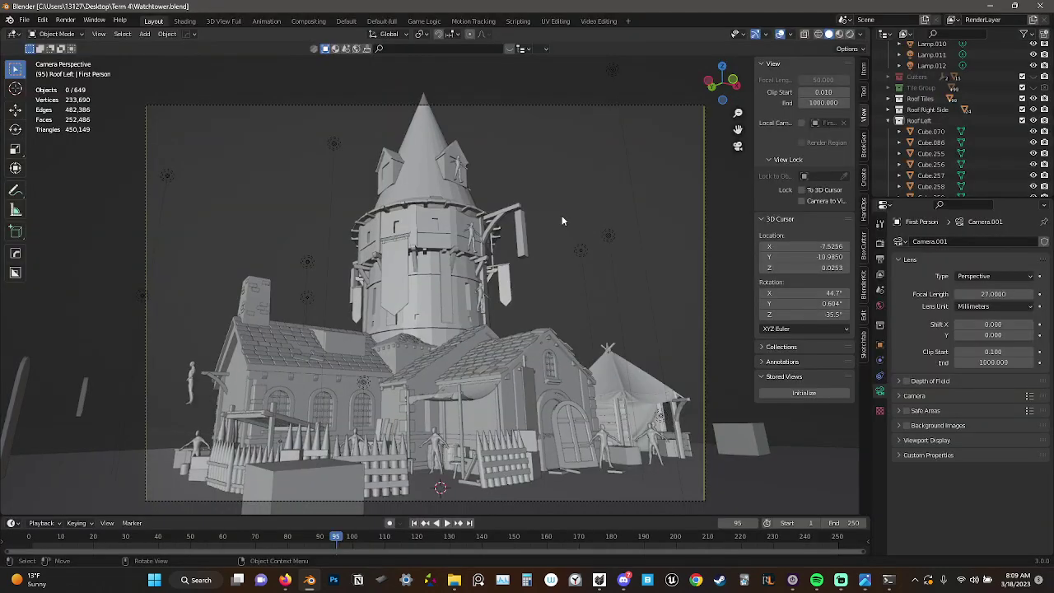
Frame the watchtower from above and display the viewport in rendered shading
{"action": "middle_click_drag", "start_coordinate": [514, 269], "coordinate": [510, 317]}
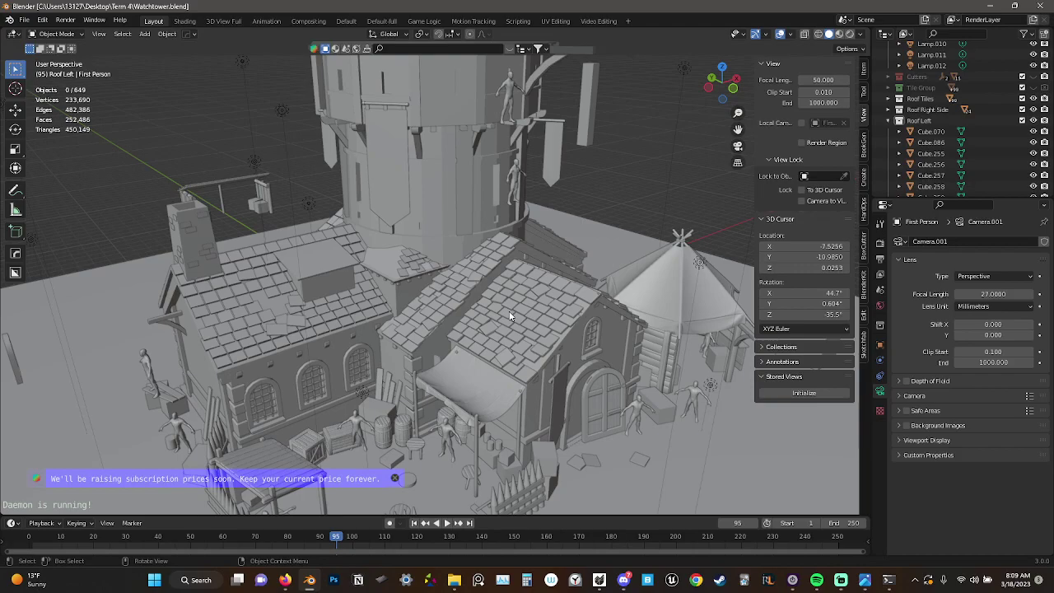
{"action": "scroll", "coordinate": [509, 313], "scroll_direction": "down", "scroll_amount": 1}
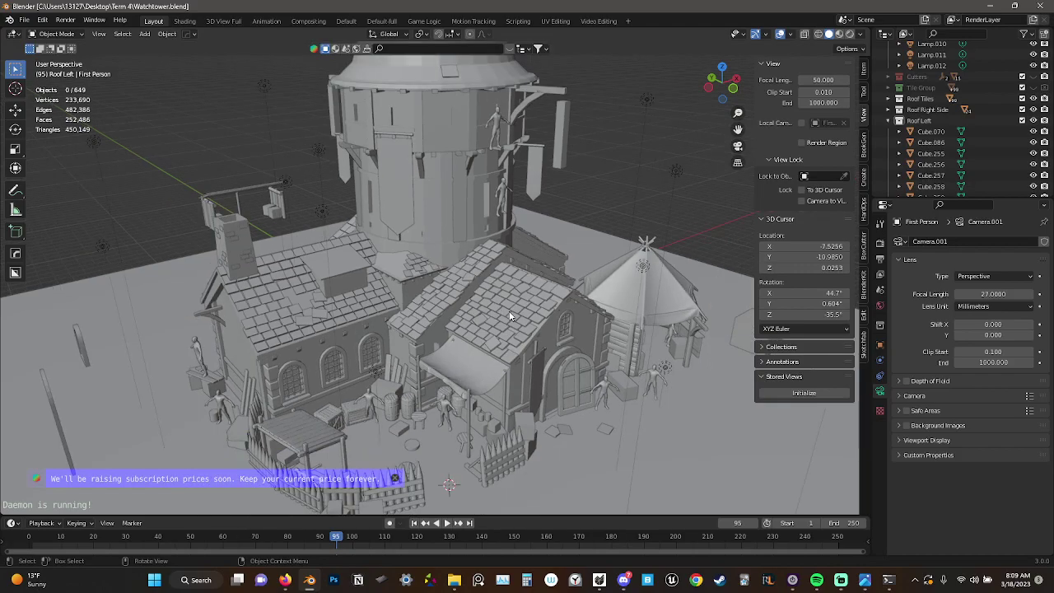
{"action": "left_click", "coordinate": [850, 34]}
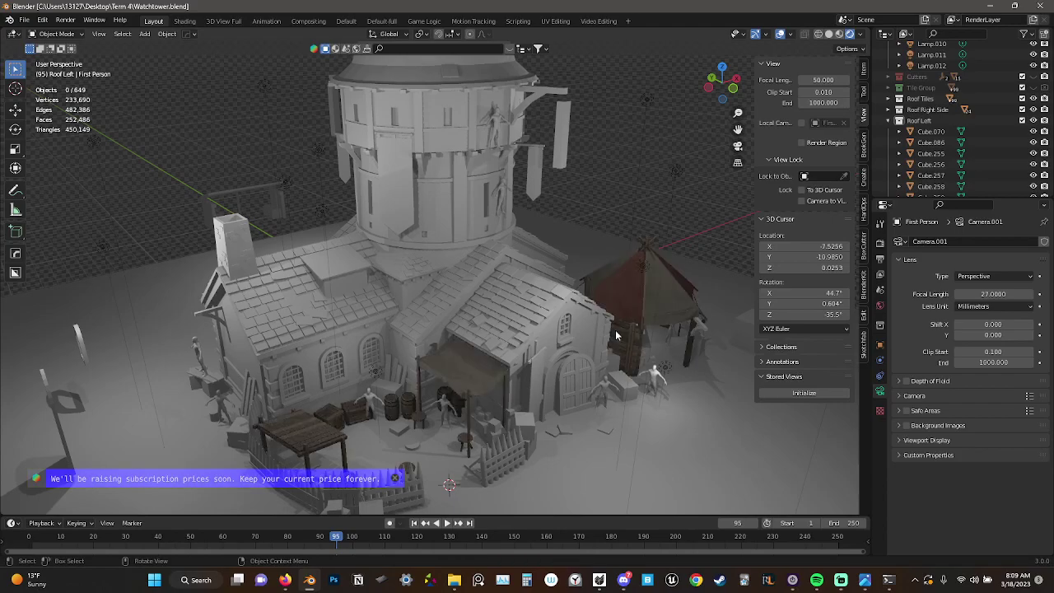
Inspect the textured barrels, crates, stools and awning alongside the plain spiked fences in the watchtower's front yard
{"action": "middle_click_drag", "start_coordinate": [619, 344], "coordinate": [593, 359]}
{"action": "middle_click_drag", "start_coordinate": [499, 409], "coordinate": [489, 213], "text": "shift"}
{"action": "scroll", "coordinate": [509, 367], "scroll_direction": "up", "scroll_amount": 8}
{"action": "middle_click_drag", "start_coordinate": [543, 319], "coordinate": [348, 188], "text": "shift"}
{"action": "scroll", "coordinate": [348, 189], "scroll_direction": "down", "scroll_amount": 4}
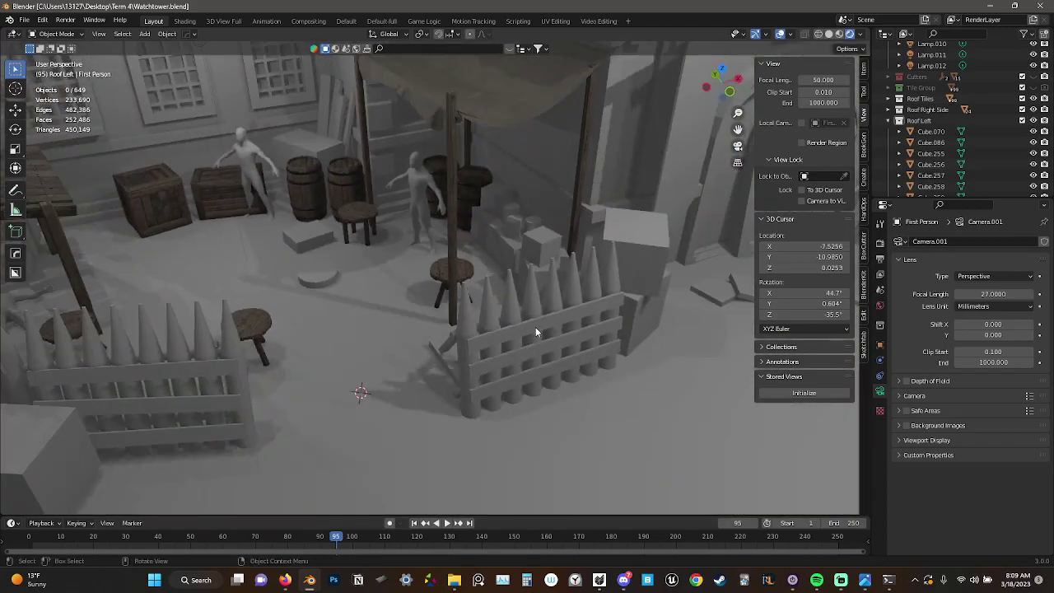
{"action": "middle_click_drag", "start_coordinate": [534, 214], "coordinate": [376, 379], "text": "shift"}
{"action": "middle_click_drag", "start_coordinate": [371, 247], "coordinate": [302, 338]}
{"action": "middle_click_drag", "start_coordinate": [568, 313], "coordinate": [614, 158], "text": "shift"}
{"action": "scroll", "coordinate": [495, 258], "scroll_direction": "down", "scroll_amount": 7}
View the watchtower through the first-person camera and check the ground-level composition
{"action": "key", "text": "KP_0"}
{"action": "scroll", "coordinate": [498, 308], "scroll_direction": "up", "scroll_amount": 5}
{"action": "middle_click_drag", "start_coordinate": [457, 338], "coordinate": [464, 272]}
{"action": "scroll", "coordinate": [475, 370], "scroll_direction": "up", "scroll_amount": 5}
{"action": "key", "text": "KP_0"}
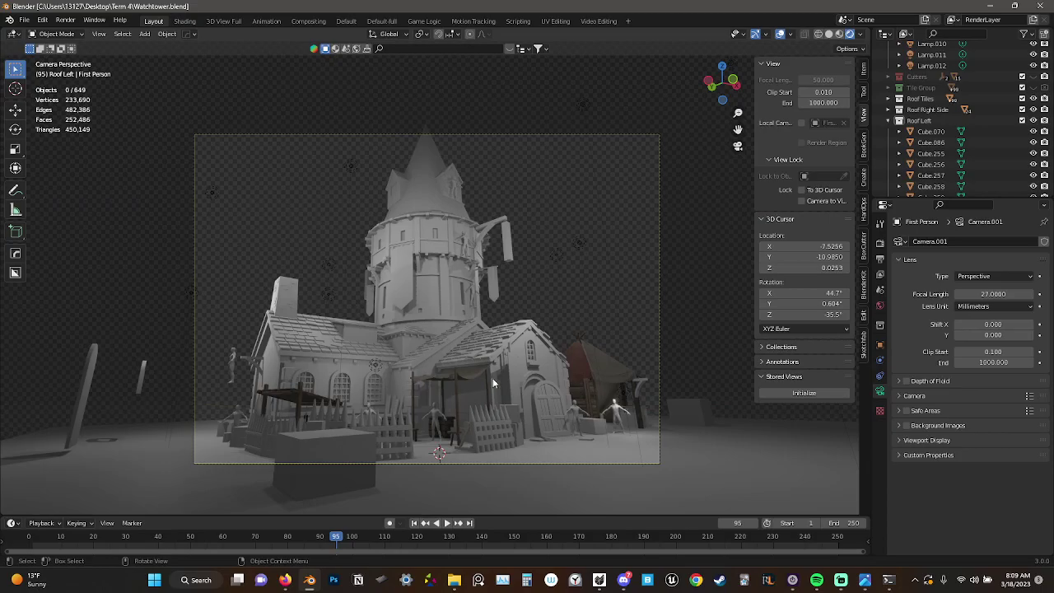
Make the elevated 18 mm camera beside the tower the scene's active camera
{"action": "middle_click_drag", "start_coordinate": [417, 301], "coordinate": [390, 311]}
{"action": "scroll", "coordinate": [390, 312], "scroll_direction": "up", "scroll_amount": 2}
{"action": "left_click", "coordinate": [253, 150]}
{"action": "right_click", "coordinate": [253, 151]}
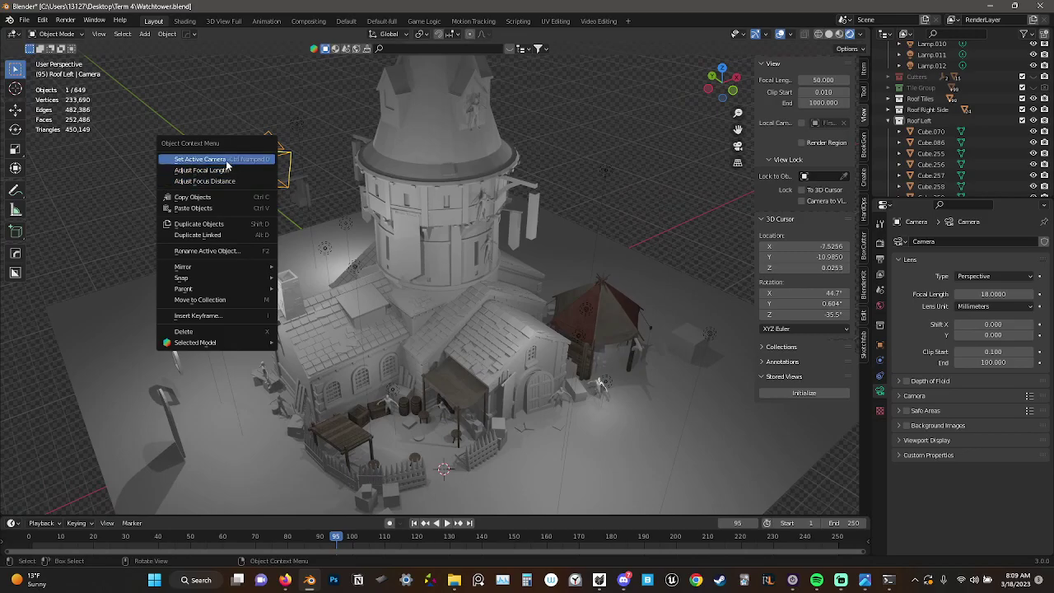
{"action": "left_click", "coordinate": [237, 159]}
Examine the roofs, awning and yard through the elevated camera, and compare the close and wide framings
{"action": "scroll", "coordinate": [479, 307], "scroll_direction": "up", "scroll_amount": 5}
{"action": "middle_click_drag", "start_coordinate": [480, 307], "coordinate": [449, 124], "text": "shift"}
{"action": "scroll", "coordinate": [438, 262], "scroll_direction": "up", "scroll_amount": 2}
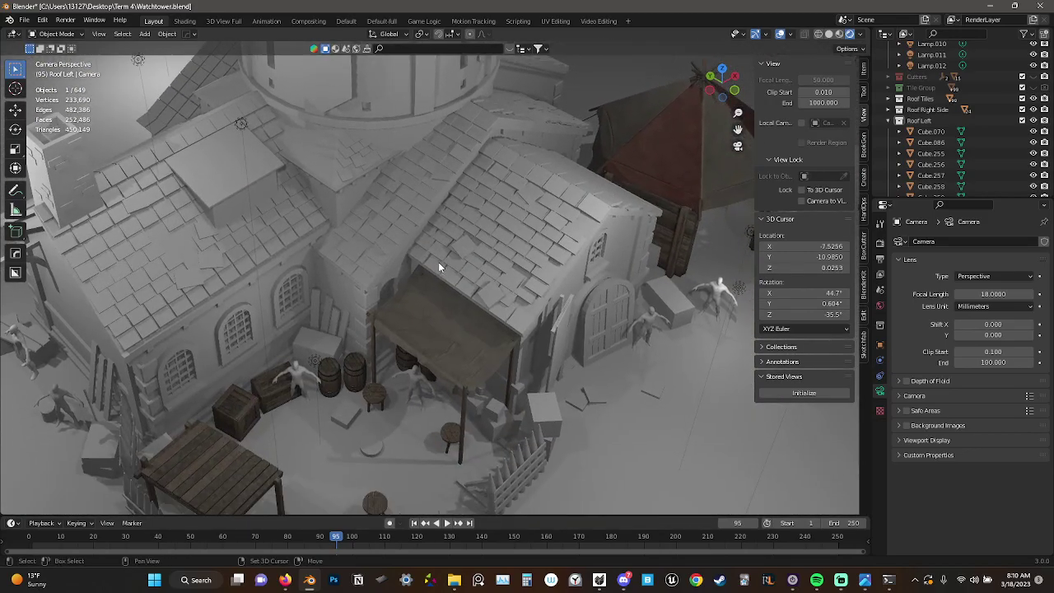
{"action": "mouse_move", "coordinate": [438, 262]}
{"action": "middle_mouse_down", "text": "shift"}
{"action": "mouse_move", "coordinate": [439, 179]}
{"action": "mouse_move", "coordinate": [442, 274]}
{"action": "middle_mouse_up", "text": "shift"}
{"action": "scroll", "coordinate": [439, 182], "scroll_direction": "down", "scroll_amount": 3}
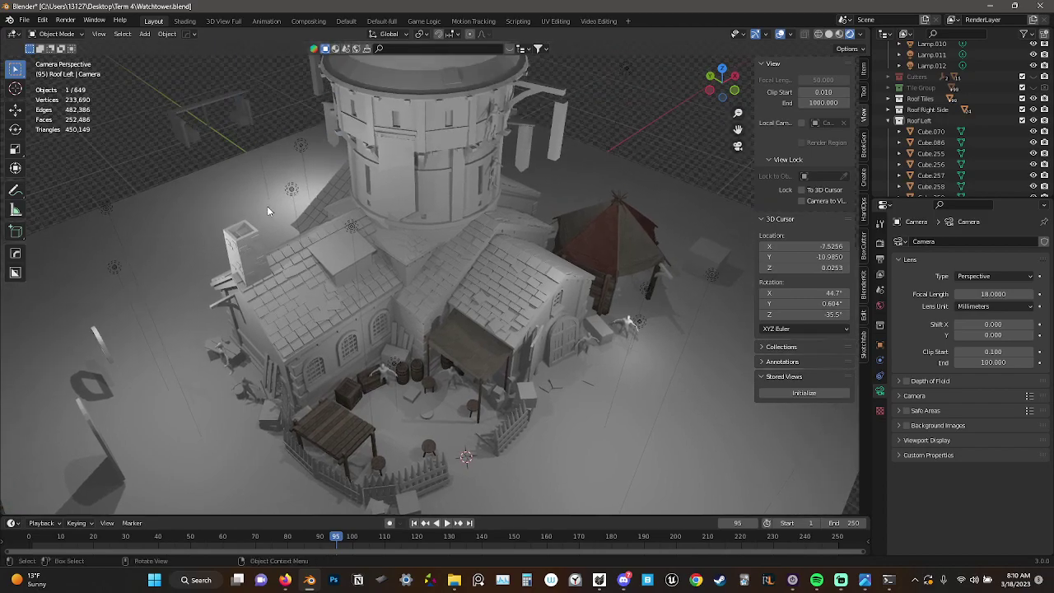
{"action": "middle_click_drag", "start_coordinate": [515, 369], "coordinate": [436, 182], "text": "shift"}
{"action": "scroll", "coordinate": [445, 214], "scroll_direction": "down", "scroll_amount": 3}
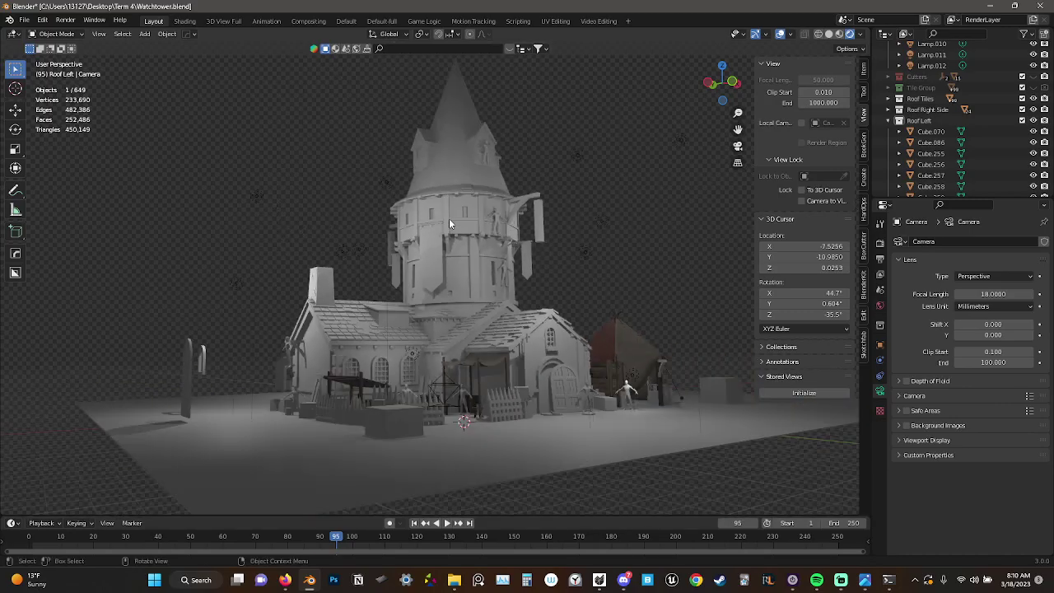
Inspect the tiled roofs, arched windows and cloth awning of the side building from nearer eye level
{"action": "middle_click_drag", "start_coordinate": [455, 313], "coordinate": [466, 395]}
{"action": "scroll", "coordinate": [338, 317], "scroll_direction": "up", "scroll_amount": 4}
{"action": "scroll", "coordinate": [313, 343], "scroll_direction": "down", "scroll_amount": 4}
{"action": "scroll", "coordinate": [393, 381], "scroll_direction": "up", "scroll_amount": 4}
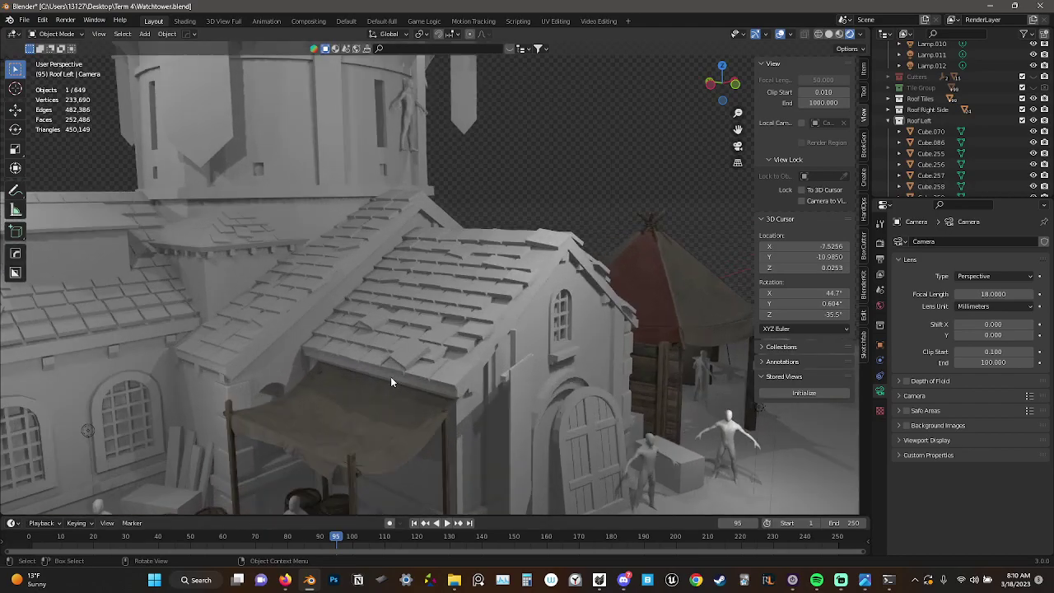
{"action": "middle_click_drag", "start_coordinate": [392, 380], "coordinate": [530, 298], "text": "shift"}
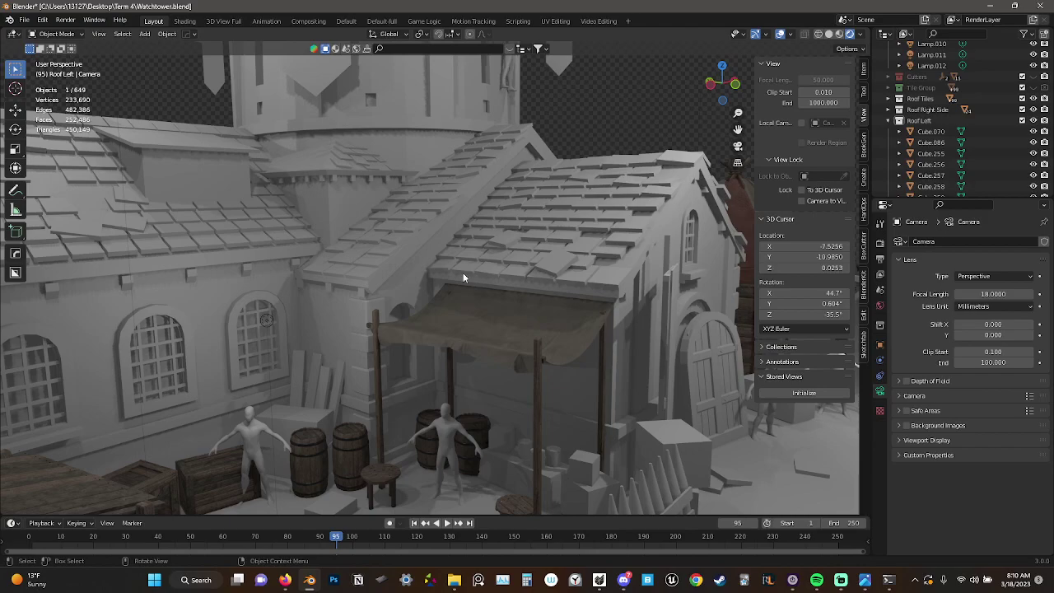
{"action": "middle_click_drag", "start_coordinate": [457, 282], "coordinate": [371, 268]}
{"action": "scroll", "coordinate": [479, 256], "scroll_direction": "up", "scroll_amount": 3}
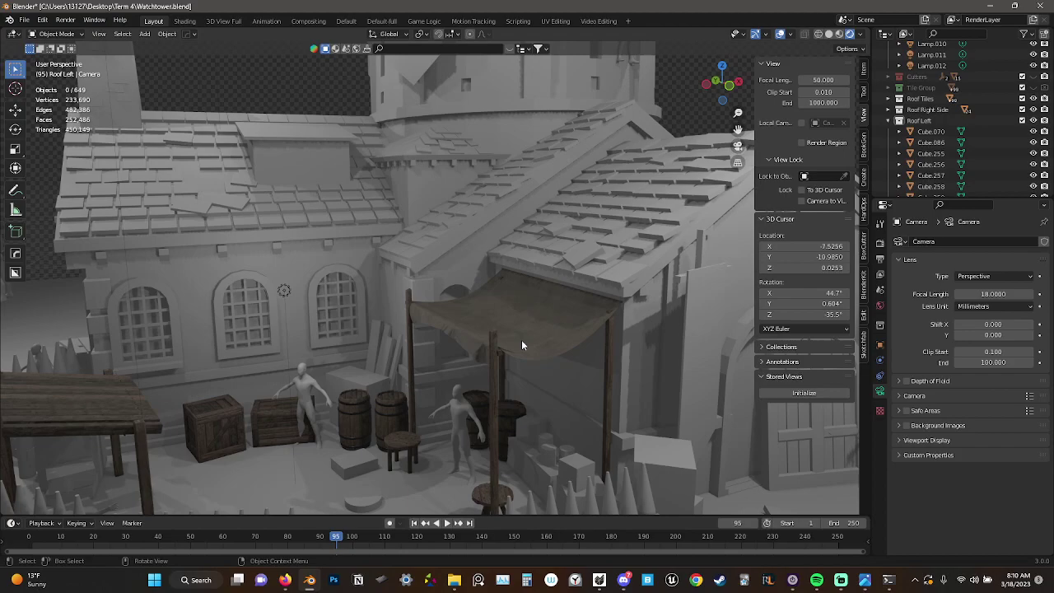
{"action": "middle_click_drag", "start_coordinate": [503, 342], "coordinate": [516, 345]}
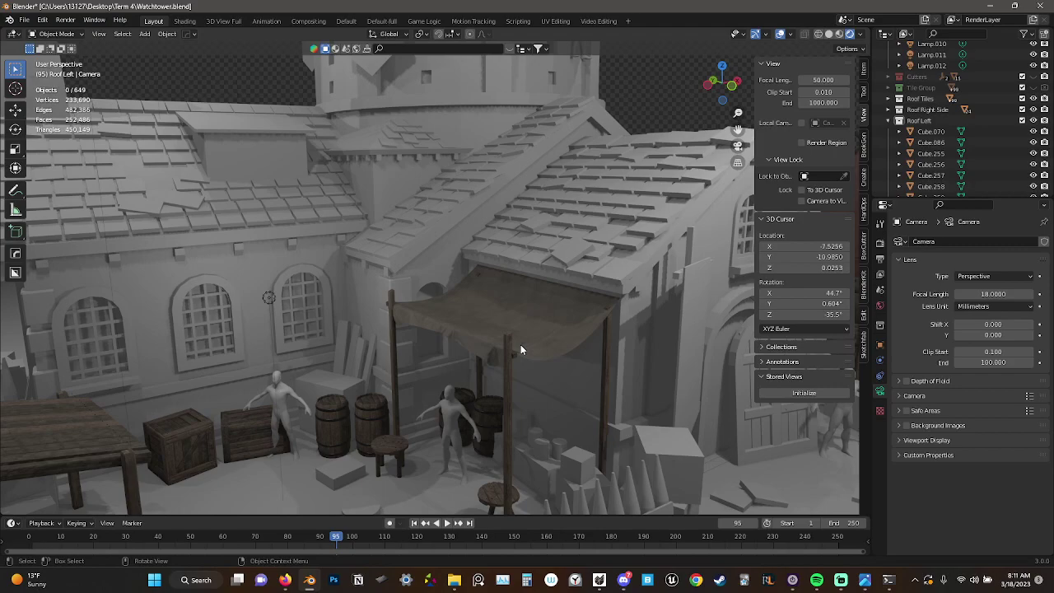
Review the whole building and its fenced yard from several angles, from wide overview to ground level
{"action": "middle_click_drag", "start_coordinate": [525, 346], "coordinate": [570, 346]}
{"action": "middle_click_drag", "start_coordinate": [549, 344], "coordinate": [478, 354]}
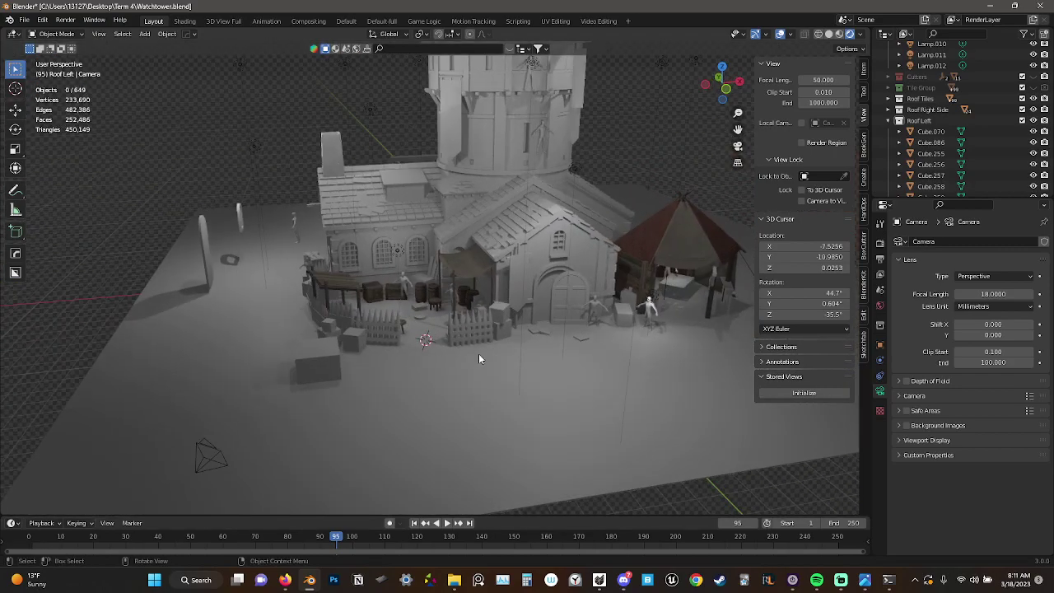
{"action": "middle_click_drag", "start_coordinate": [397, 226], "coordinate": [429, 235]}
{"action": "scroll", "coordinate": [440, 228], "scroll_direction": "up", "scroll_amount": 4}
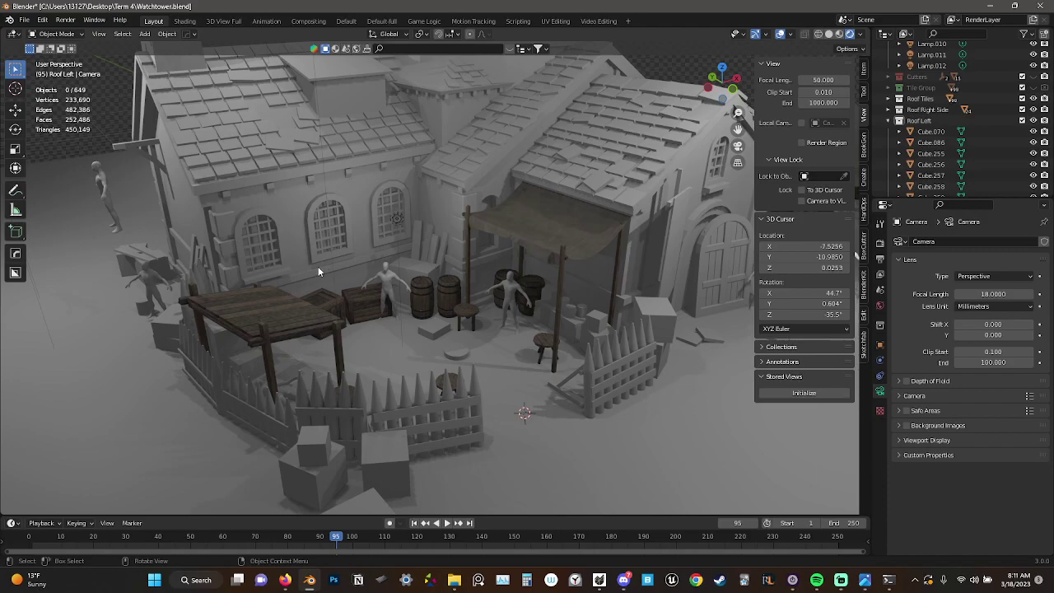
{"action": "middle_click_drag", "start_coordinate": [313, 267], "coordinate": [285, 268]}
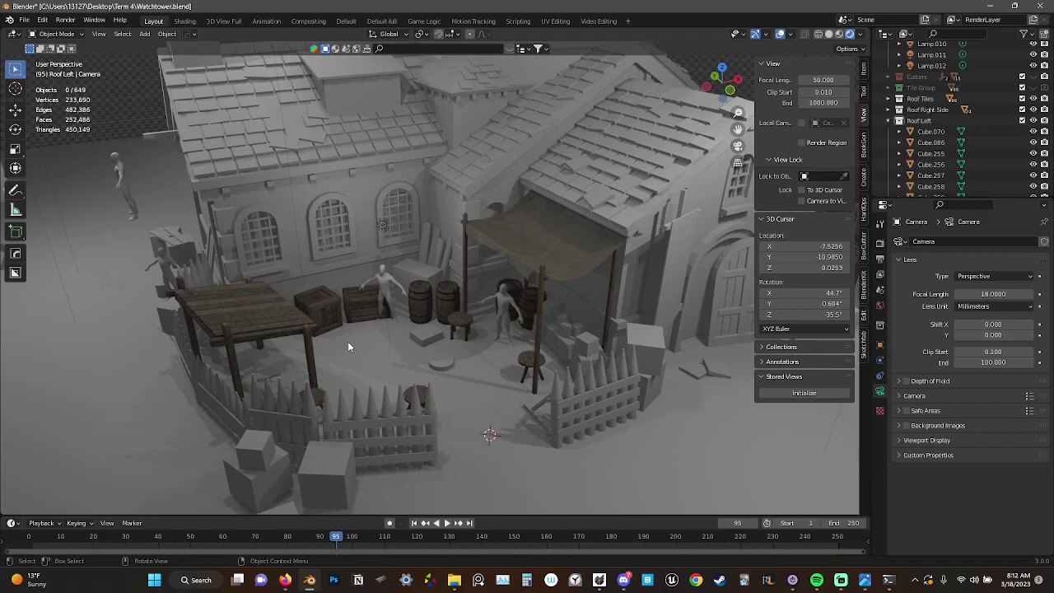
{"action": "scroll", "coordinate": [323, 305], "scroll_direction": "down", "scroll_amount": 4}
{"action": "middle_click_drag", "start_coordinate": [324, 304], "coordinate": [342, 273]}
{"action": "scroll", "coordinate": [346, 273], "scroll_direction": "up", "scroll_amount": 2}
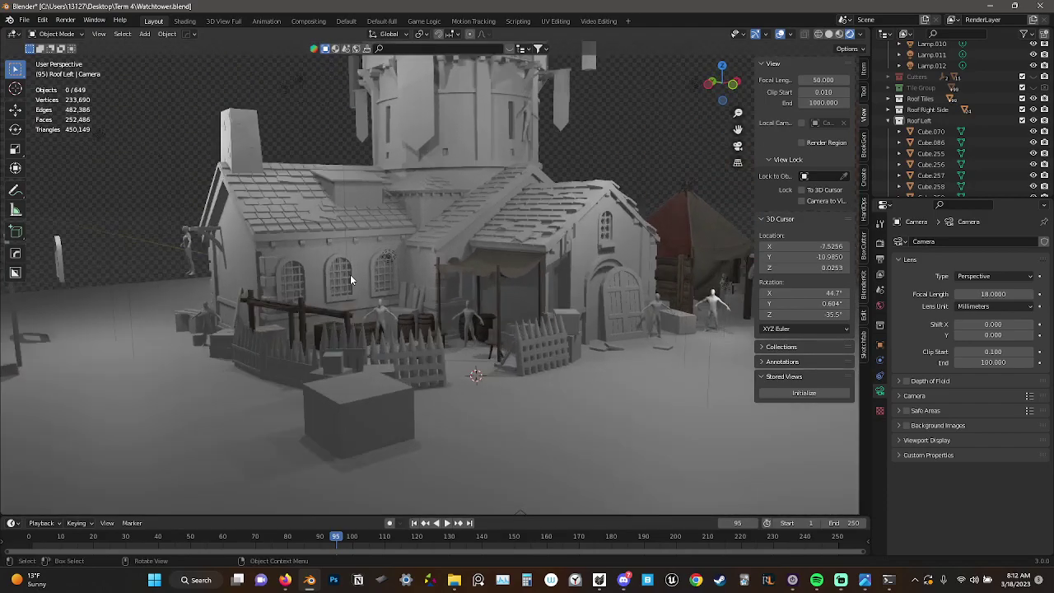
Recheck the scene through the elevated camera, and inspect the round tower above the tiled roofs
{"action": "scroll", "coordinate": [351, 276], "scroll_direction": "up", "scroll_amount": 4}
{"action": "key", "text": "KP_0"}
{"action": "scroll", "coordinate": [324, 286], "scroll_direction": "up", "scroll_amount": 10}
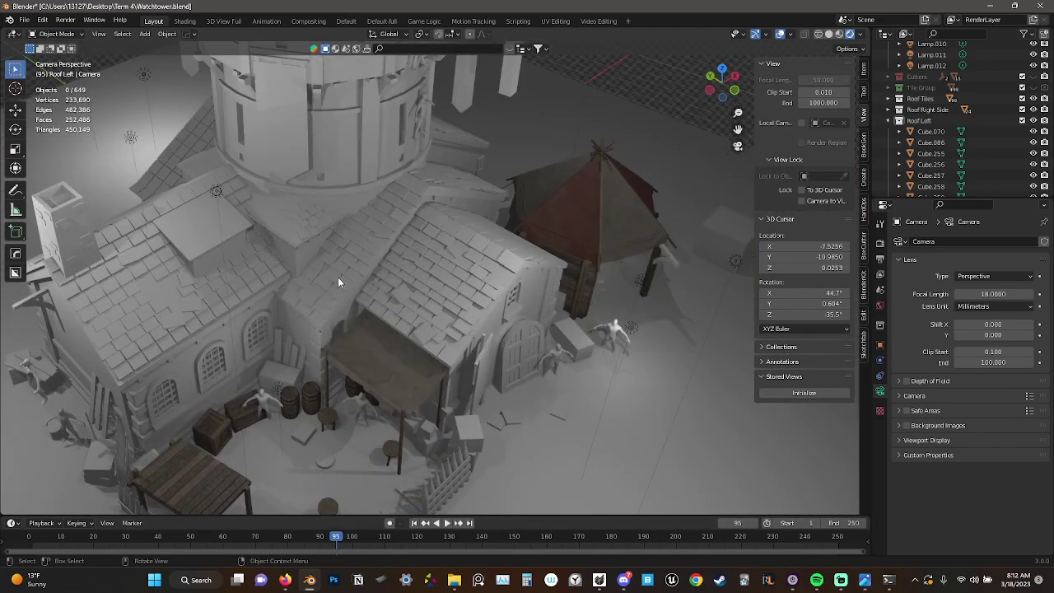
{"action": "middle_click_drag", "start_coordinate": [338, 276], "coordinate": [370, 285]}
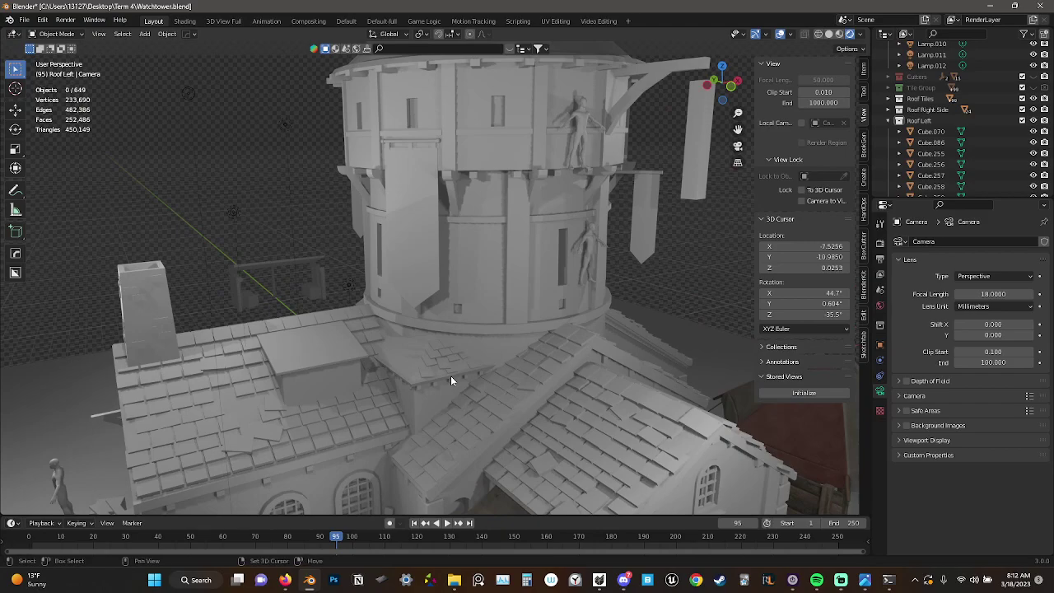
Examine the front yard, awning and arched windows below the tower, from above and in a wide view of the building
{"action": "middle_click_drag", "start_coordinate": [450, 376], "coordinate": [458, 212], "text": "shift"}
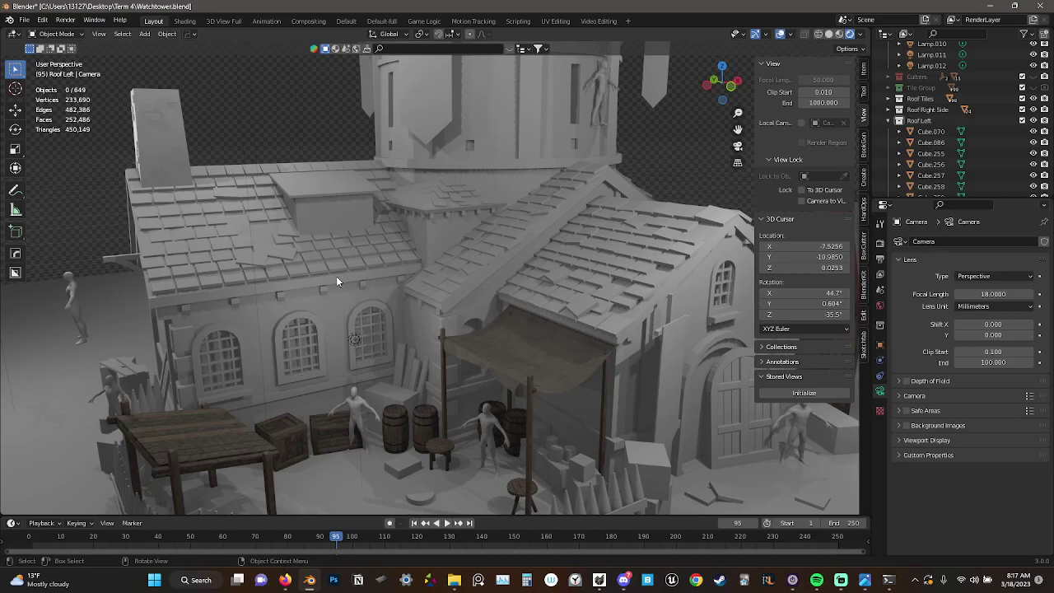
{"action": "scroll", "coordinate": [365, 289], "scroll_direction": "down", "scroll_amount": 10}
{"action": "scroll", "coordinate": [387, 311], "scroll_direction": "up", "scroll_amount": 10}
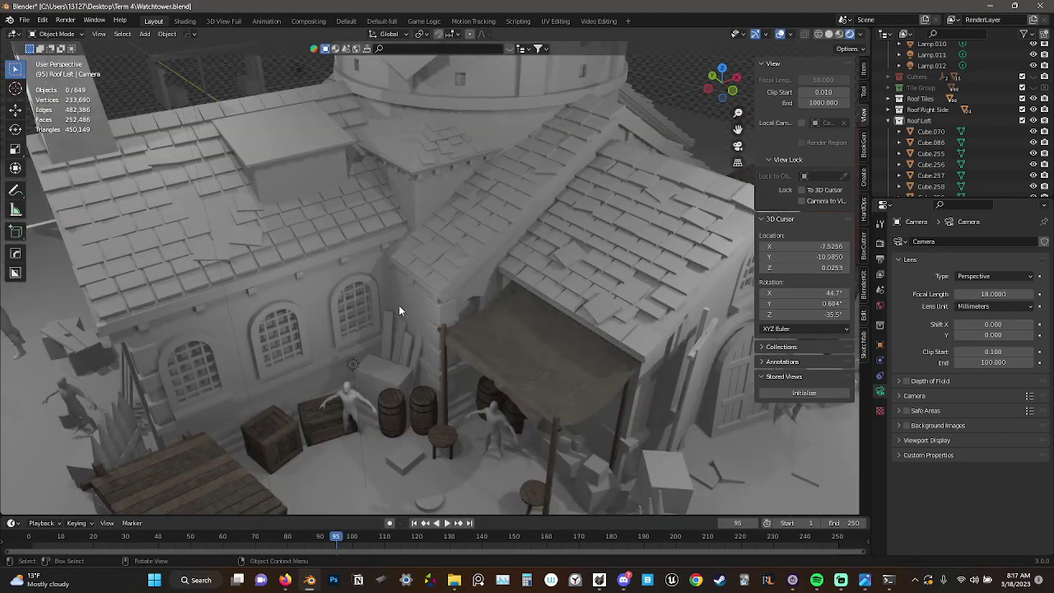
{"action": "middle_click_drag", "start_coordinate": [399, 305], "coordinate": [375, 305]}
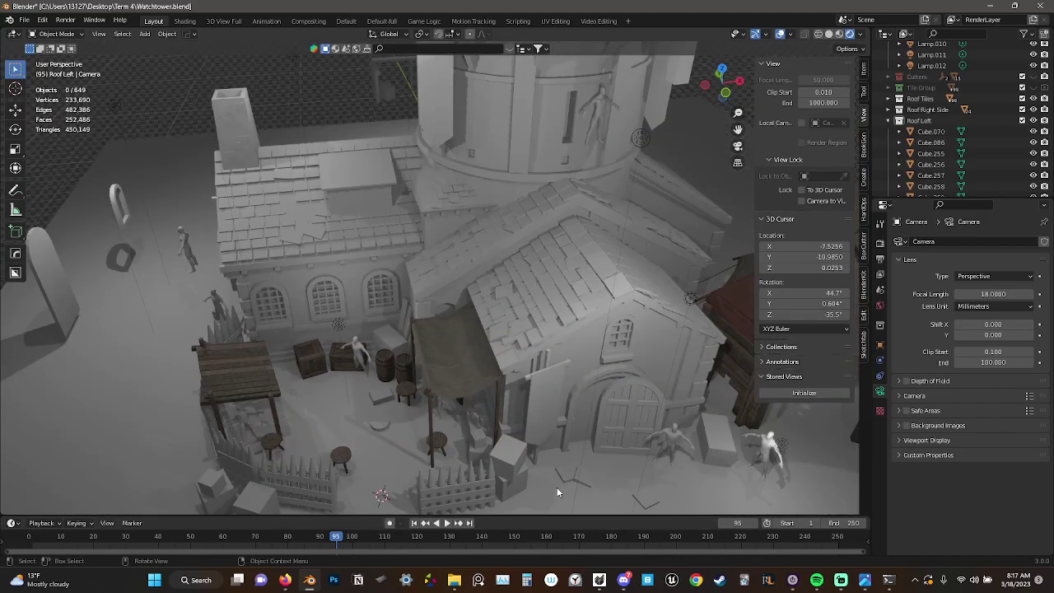
{"action": "mouse_move", "coordinate": [625, 576]}
{"action": "middle_click_drag", "start_coordinate": [512, 355], "coordinate": [493, 313]}
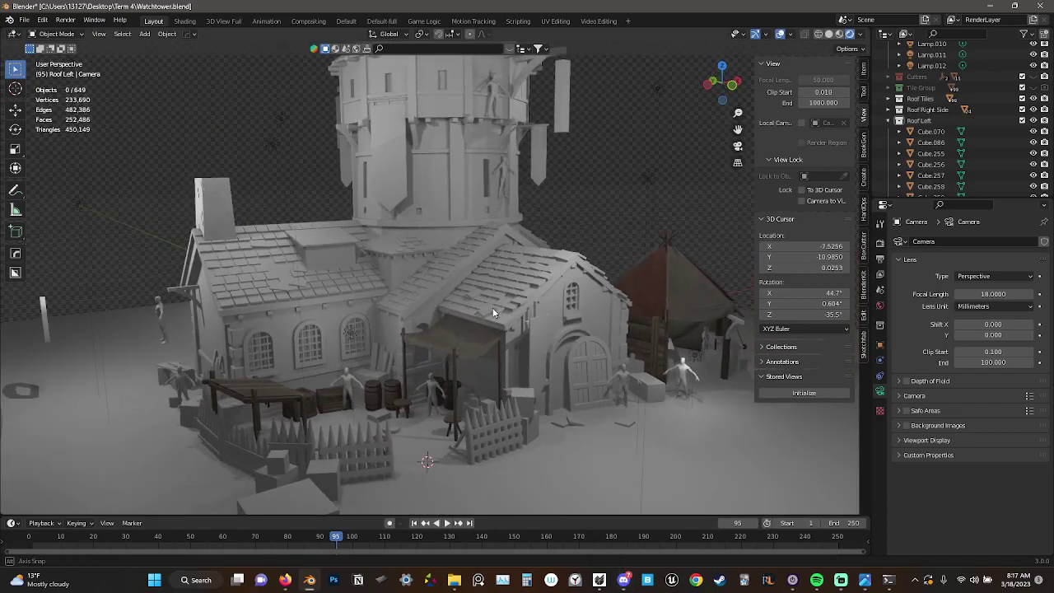
Inspect the shingle layout on the gabled roof above the cloth awning and on the adjoining roofs at close range
{"action": "scroll", "coordinate": [492, 313], "scroll_direction": "up", "scroll_amount": 2}
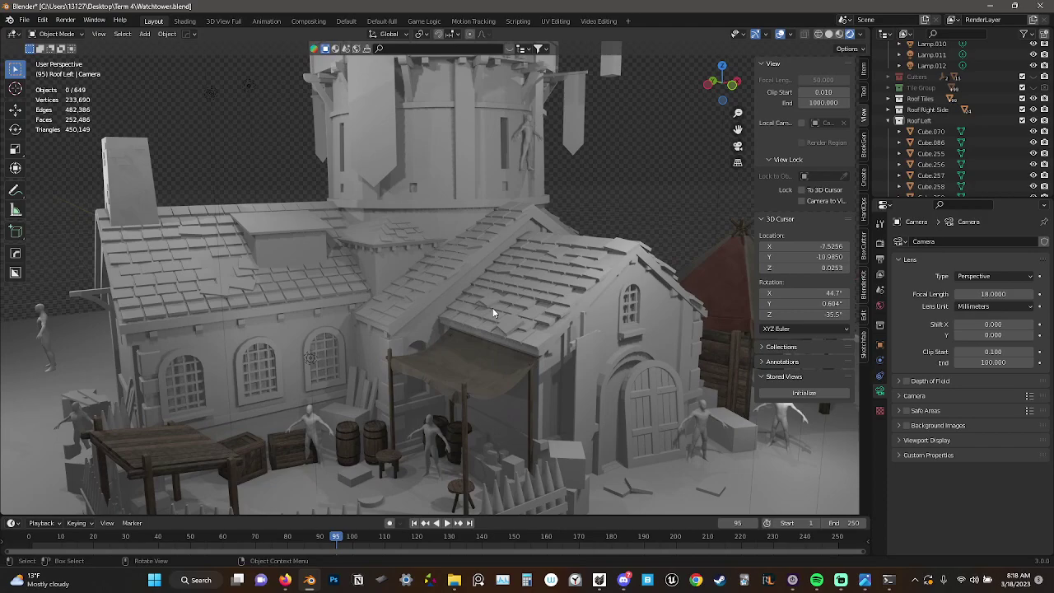
{"action": "middle_click_drag", "start_coordinate": [492, 313], "coordinate": [607, 45]}
{"action": "mouse_move", "coordinate": [660, 284]}
{"action": "middle_mouse_down"}
{"action": "mouse_move", "coordinate": [623, 267]}
{"action": "mouse_move", "coordinate": [606, 238]}
{"action": "mouse_move", "coordinate": [666, 287]}
{"action": "middle_mouse_up"}
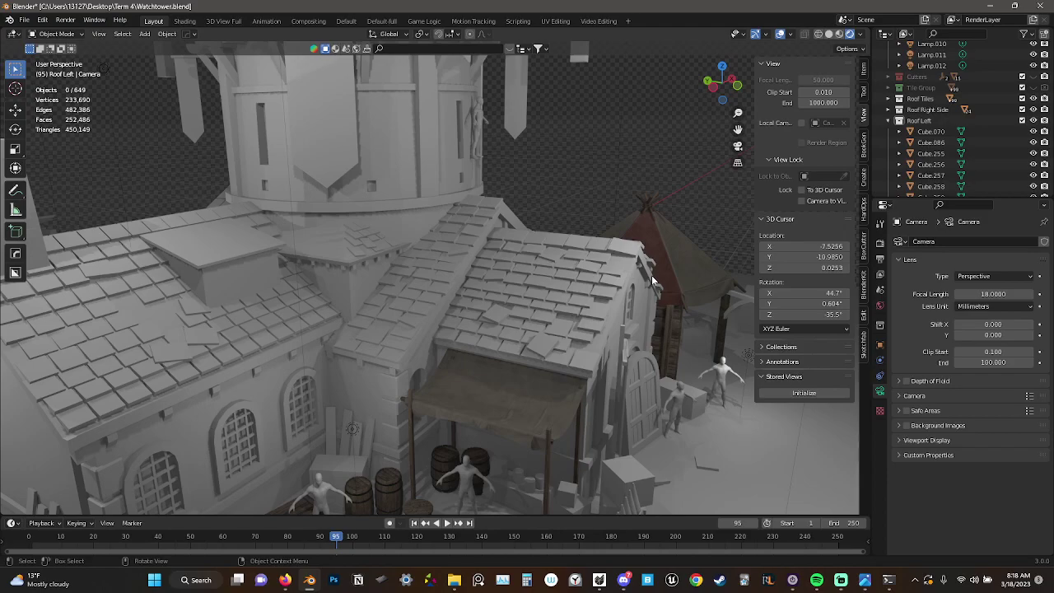
{"action": "mouse_move", "coordinate": [525, 293]}
{"action": "middle_mouse_down"}
{"action": "mouse_move", "coordinate": [513, 321]}
{"action": "mouse_move", "coordinate": [574, 324]}
{"action": "mouse_move", "coordinate": [620, 300]}
{"action": "mouse_move", "coordinate": [621, 284]}
{"action": "mouse_move", "coordinate": [614, 259]}
{"action": "mouse_move", "coordinate": [497, 335]}
{"action": "mouse_move", "coordinate": [412, 318]}
{"action": "mouse_move", "coordinate": [443, 284]}
{"action": "mouse_move", "coordinate": [485, 278]}
{"action": "mouse_move", "coordinate": [518, 297]}
{"action": "middle_mouse_up"}
{"action": "scroll", "coordinate": [420, 308], "scroll_direction": "down", "scroll_amount": 5}
{"action": "scroll", "coordinate": [447, 284], "scroll_direction": "up", "scroll_amount": 5}
{"action": "scroll", "coordinate": [447, 288], "scroll_direction": "up", "scroll_amount": 2}
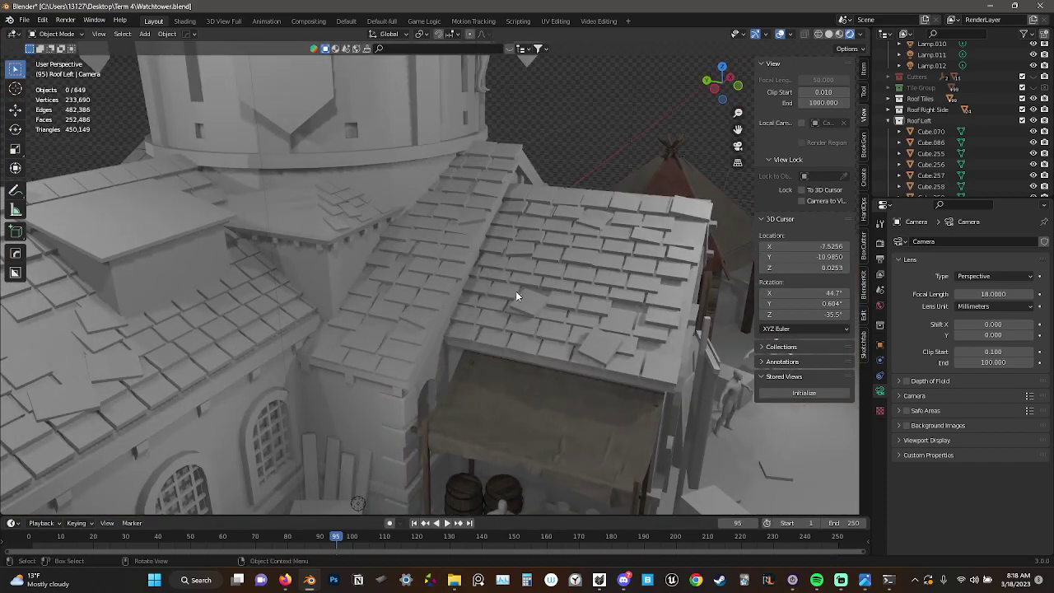